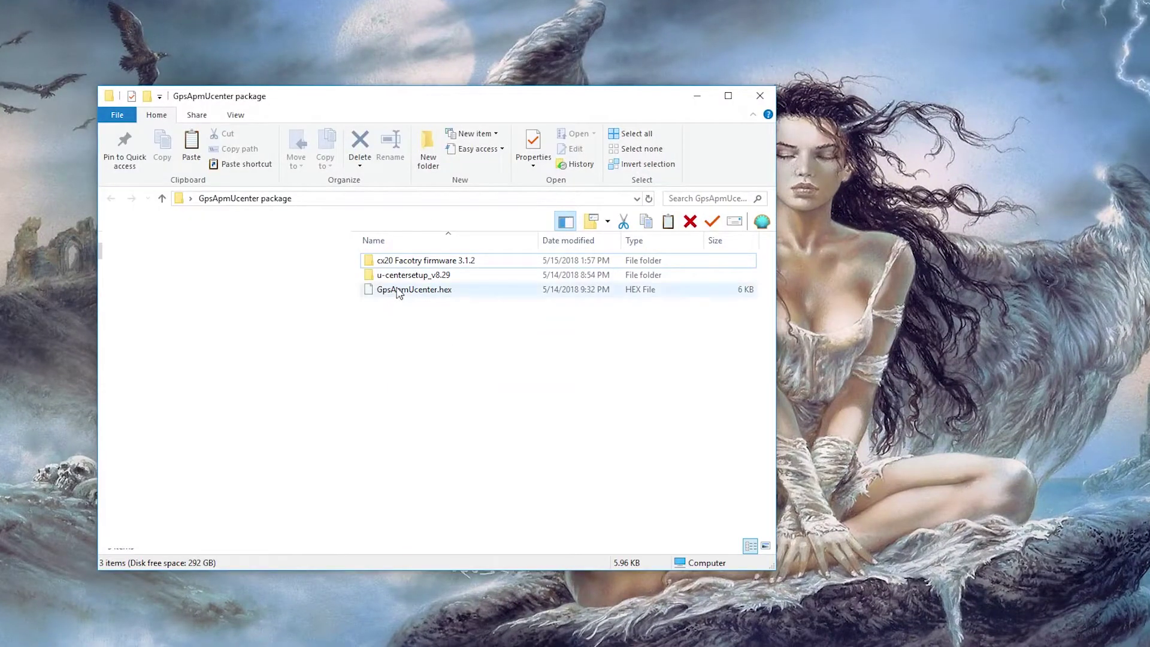
- Select the GpsApmUcenter.hex file in the GpsApmUcenter package folder
{"action": "mouse_move", "coordinate": [429, 273]}
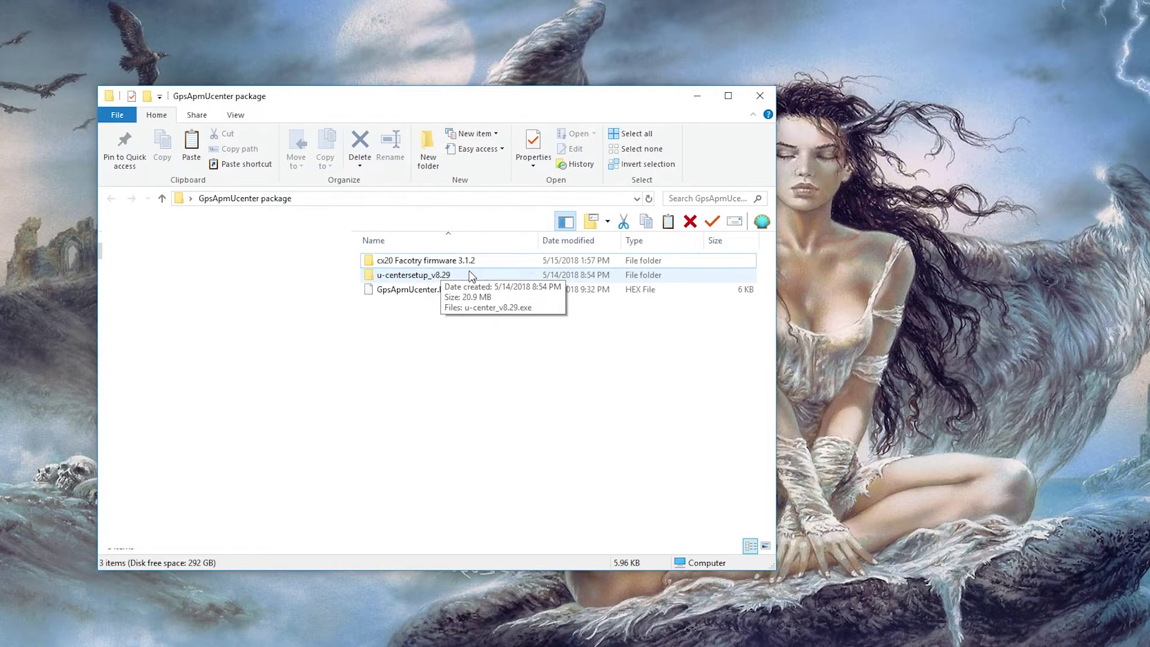
{"action": "left_click", "coordinate": [402, 293]}
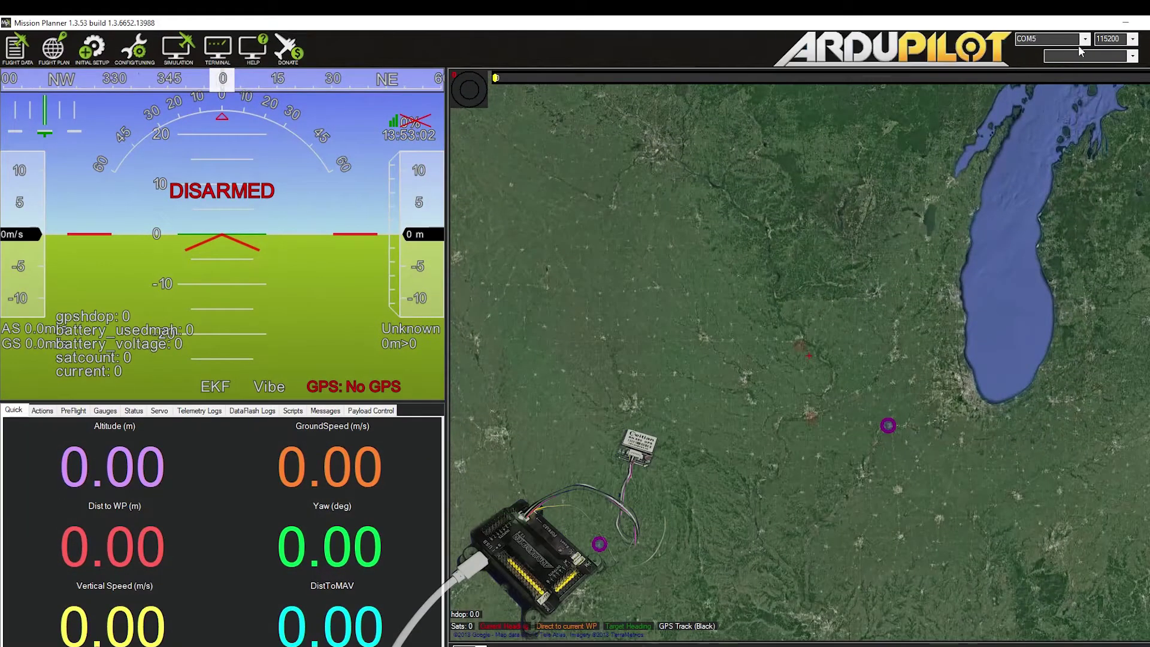
- Keep COM5 as the connection port and open Initial Setup's Install Firmware page
{"action": "left_click", "coordinate": [1084, 40]}
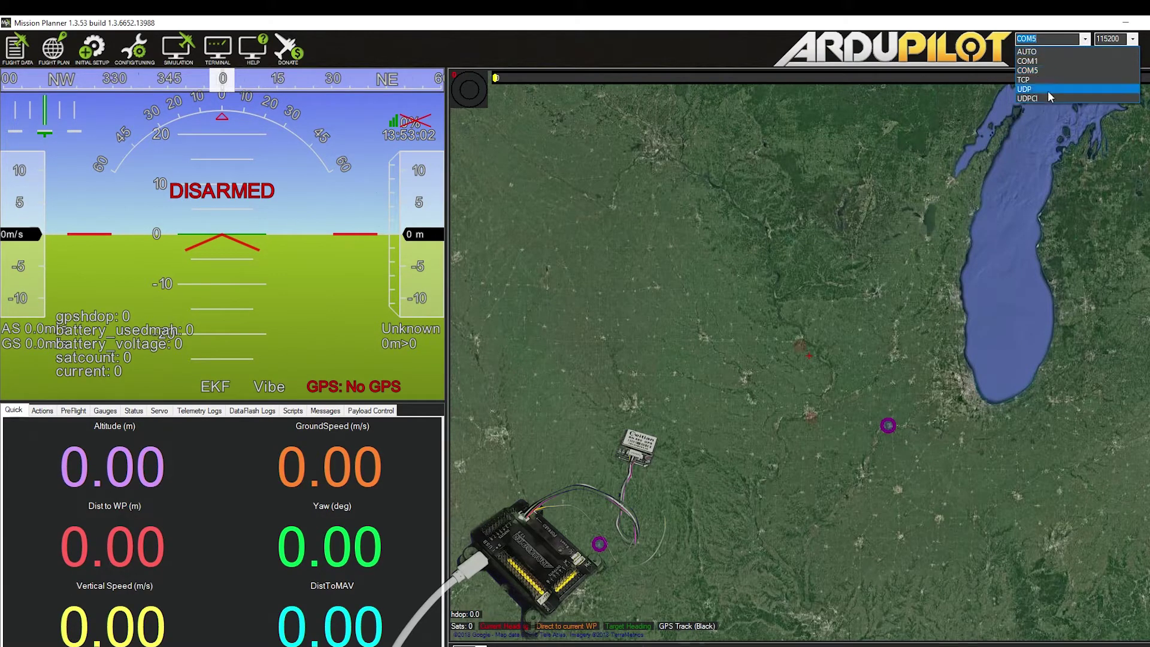
{"action": "left_click", "coordinate": [1047, 72]}
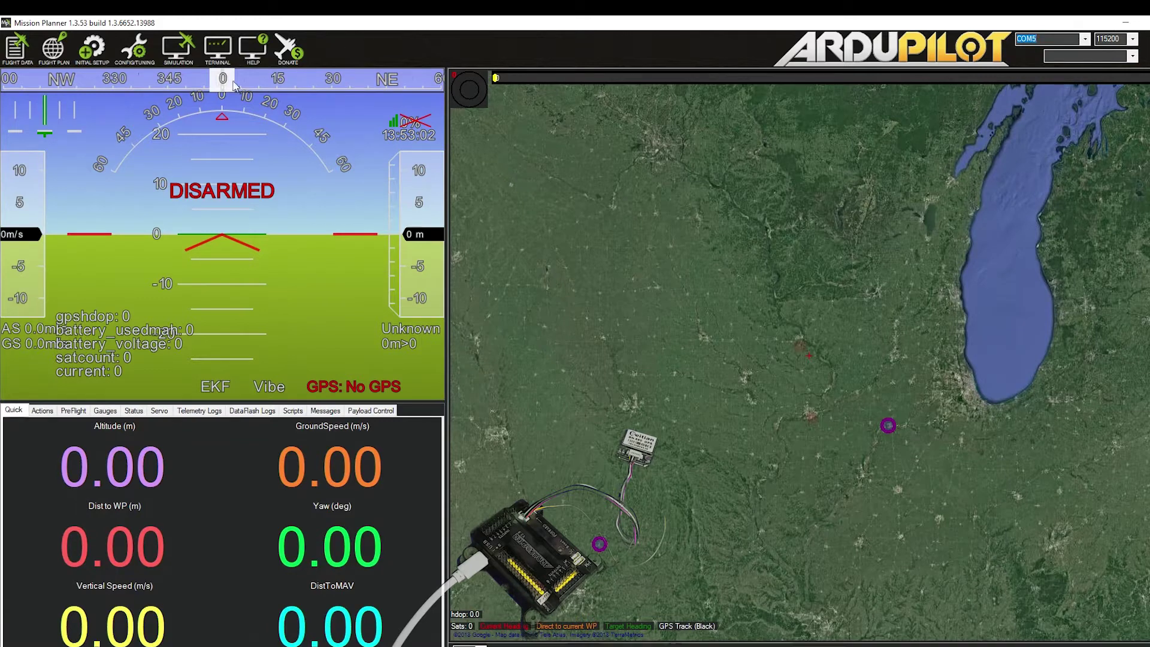
{"action": "left_click", "coordinate": [93, 54]}
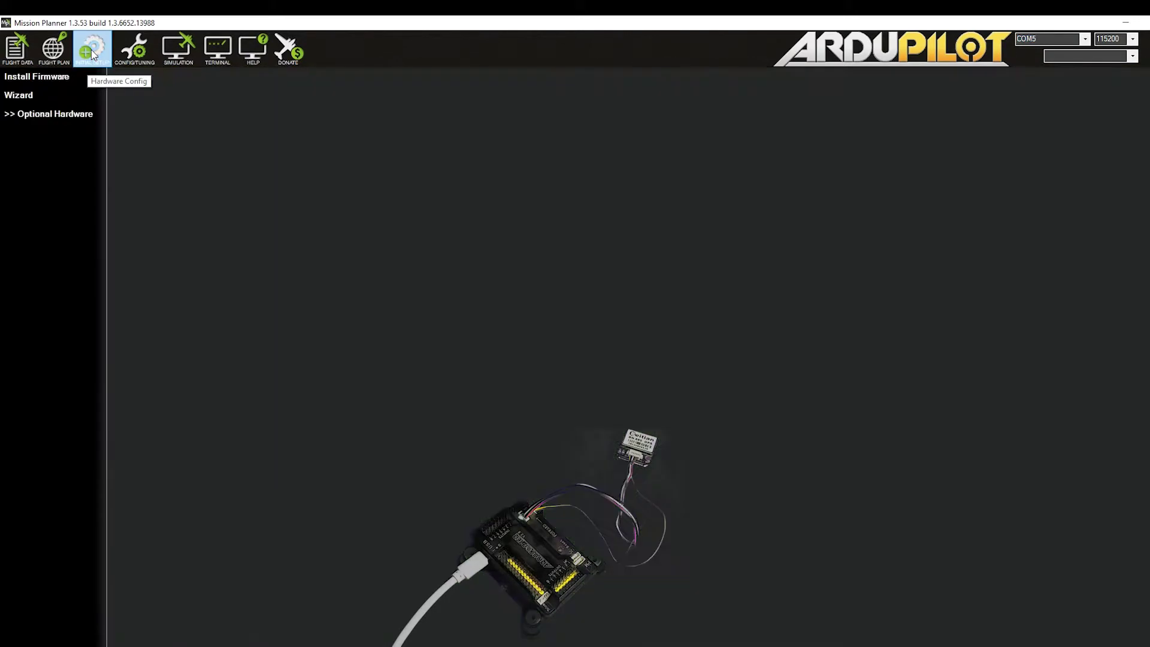
{"action": "left_click", "coordinate": [41, 77]}
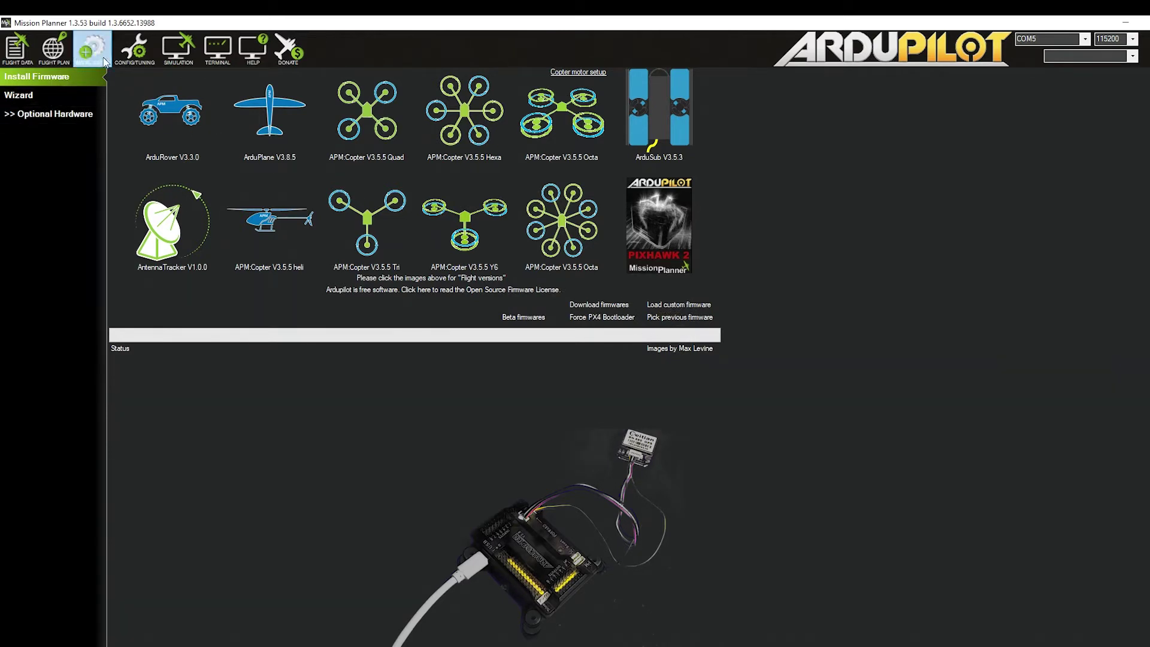
- Set the Config/Tuning layout to Advanced and return to Initial Setup's firmware page
{"action": "left_click", "coordinate": [137, 53]}
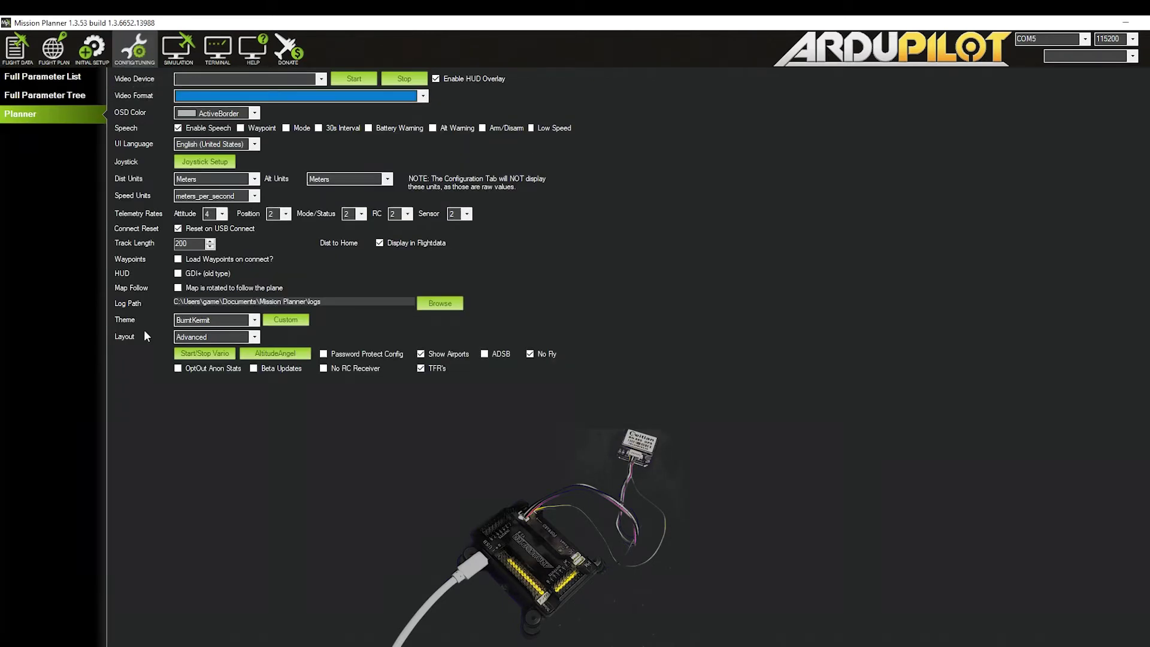
{"action": "left_click", "coordinate": [255, 336]}
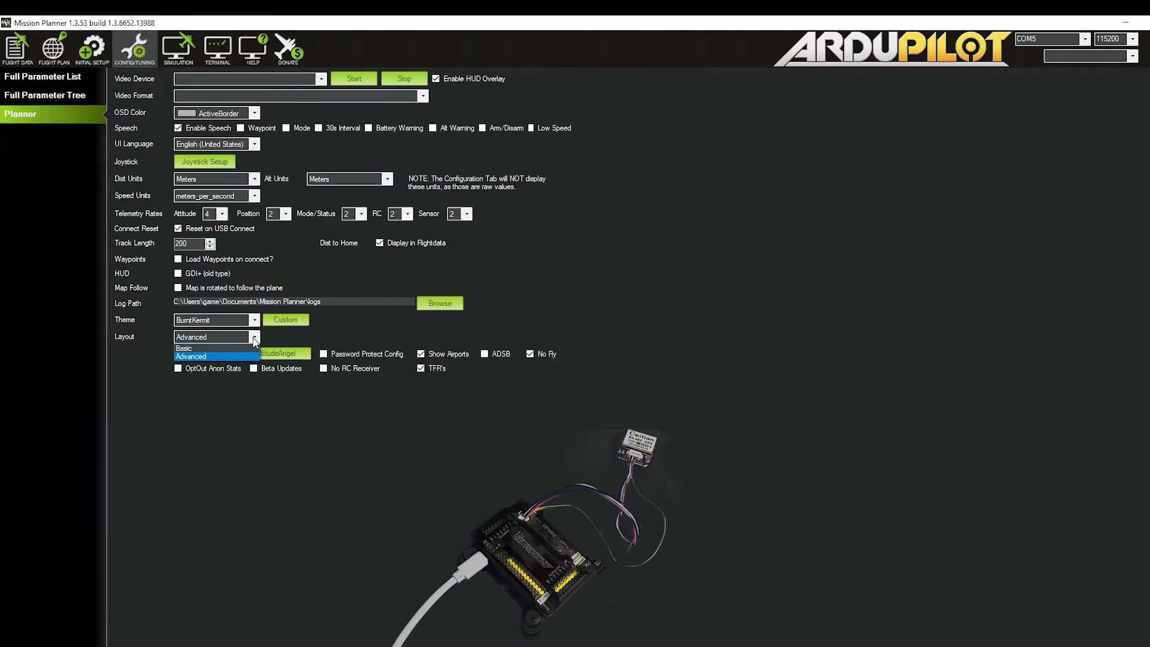
{"action": "left_click", "coordinate": [239, 358]}
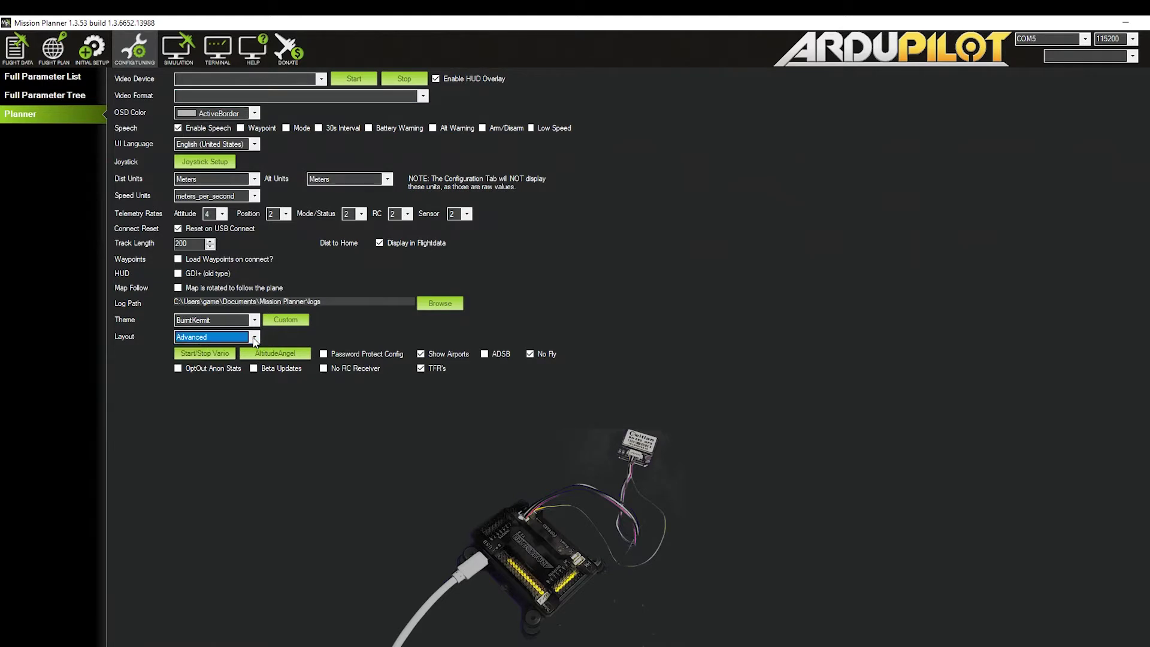
{"action": "left_click", "coordinate": [91, 51]}
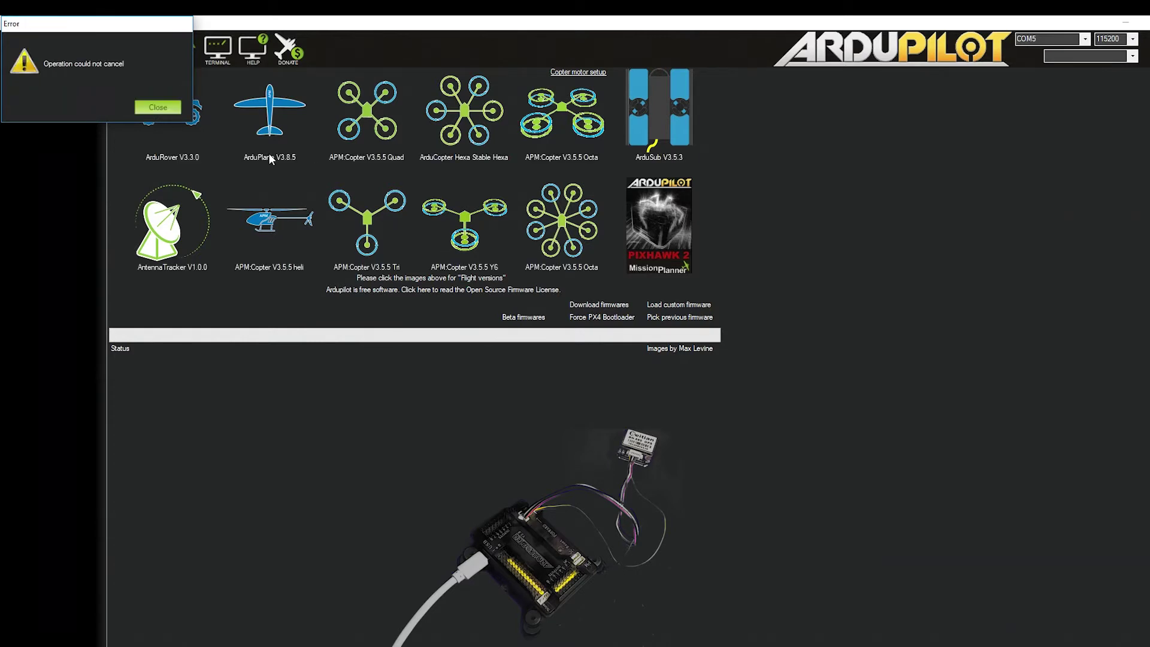
- Dismiss the 'Operation could not cancel' error and load GpsApmUcenter.hex as custom firmware
{"action": "left_click", "coordinate": [157, 108]}
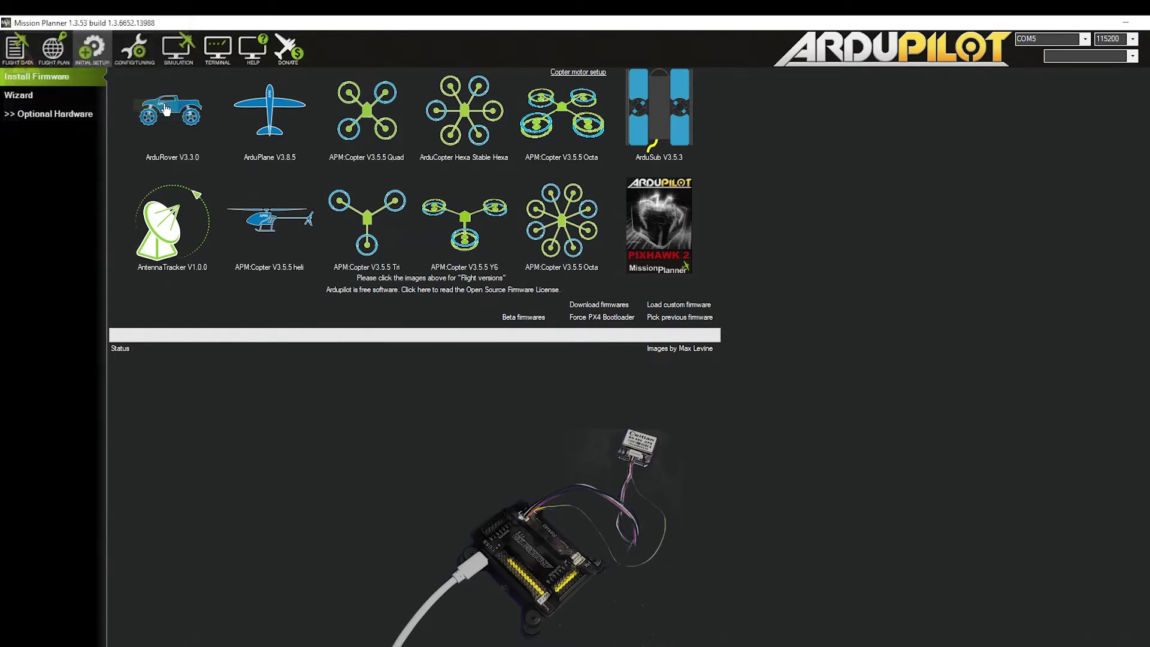
{"action": "left_click", "coordinate": [682, 305]}
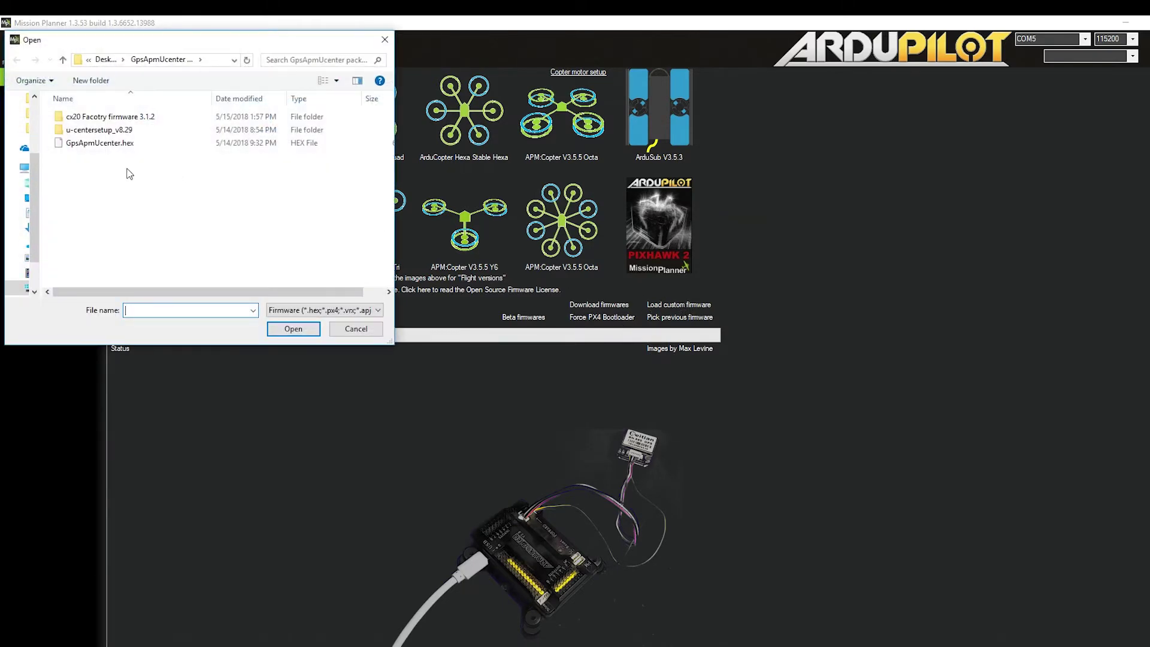
{"action": "double_click", "coordinate": [88, 146]}
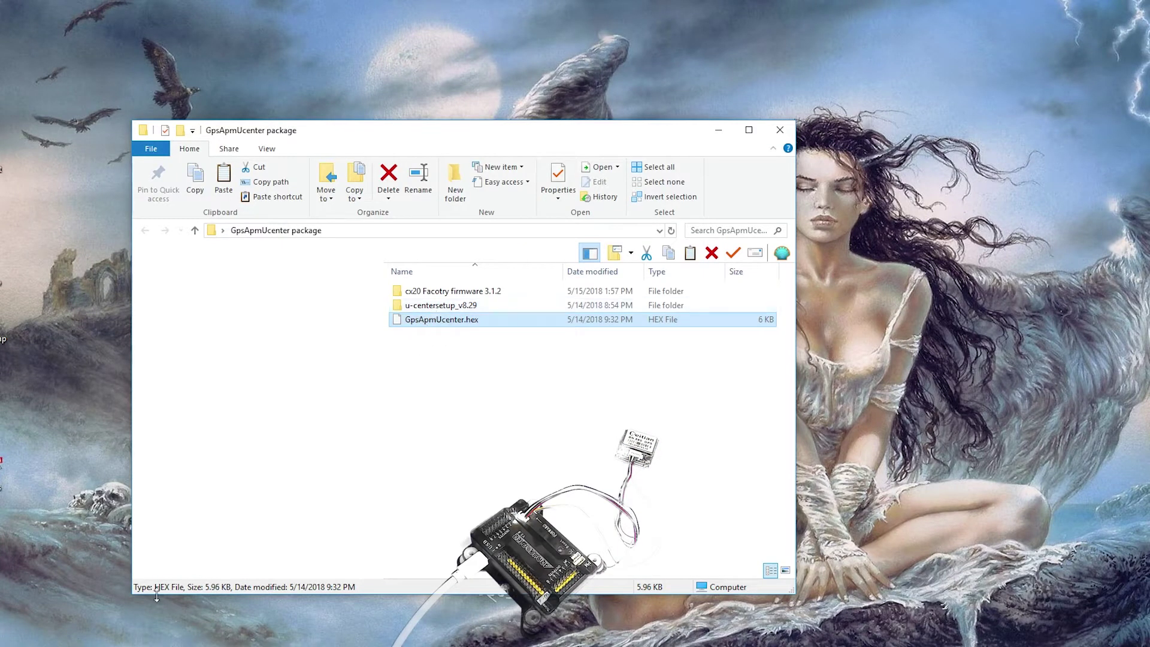
- Open the u-centersetup_v8.29 folder
{"action": "double_click", "coordinate": [445, 306]}
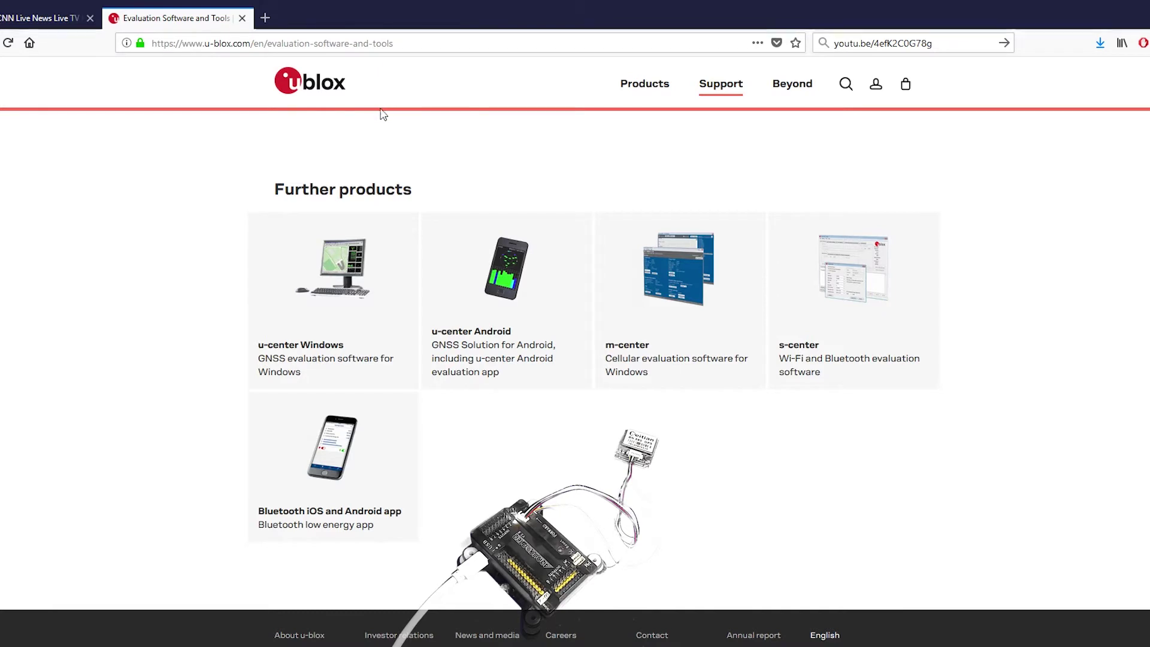
- Download u-center for Windows v8.29 from the u-center Windows product page
{"action": "left_click", "coordinate": [334, 273]}
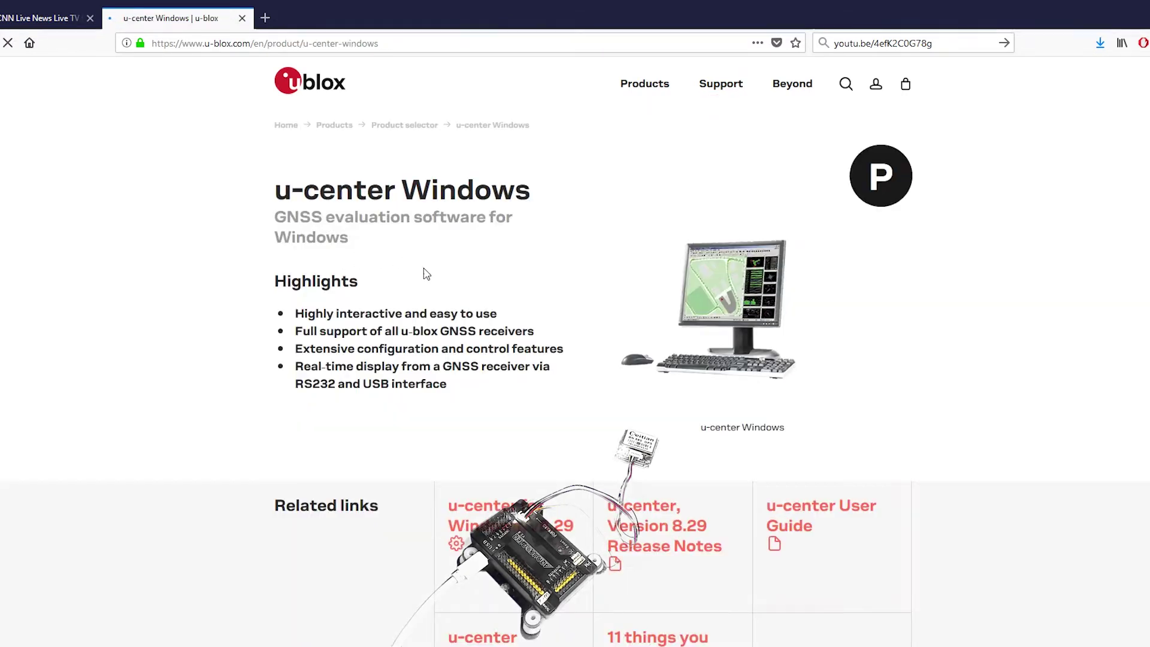
{"action": "scroll", "coordinate": [450, 414], "scroll_direction": "down", "scroll_amount": 4}
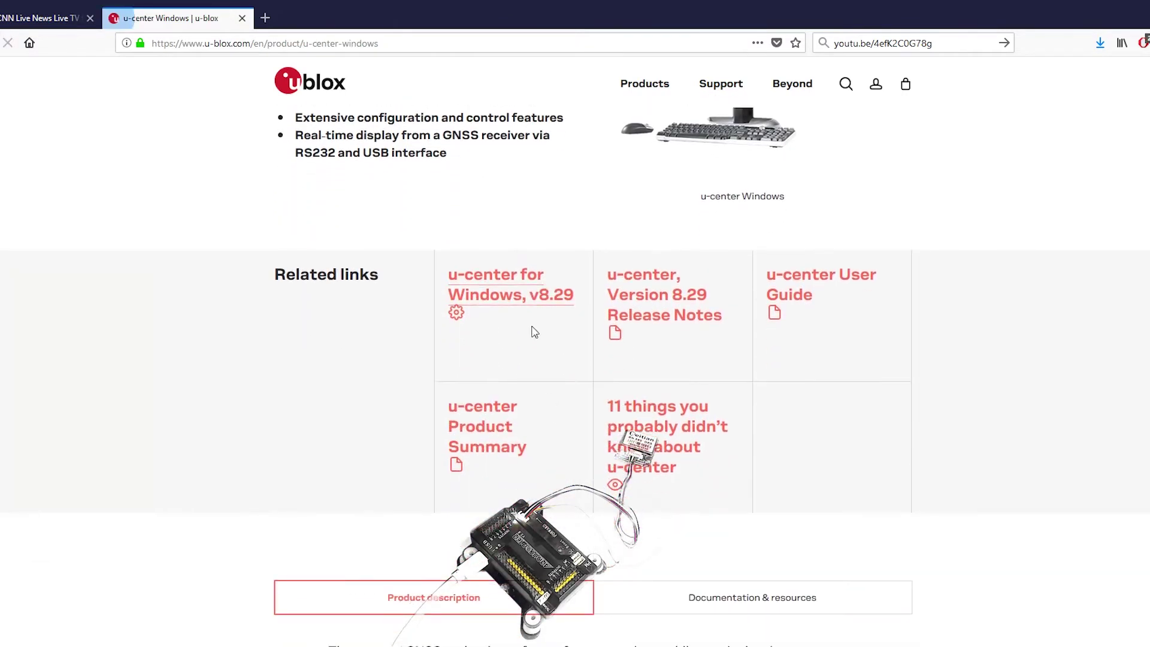
{"action": "left_click", "coordinate": [534, 295]}
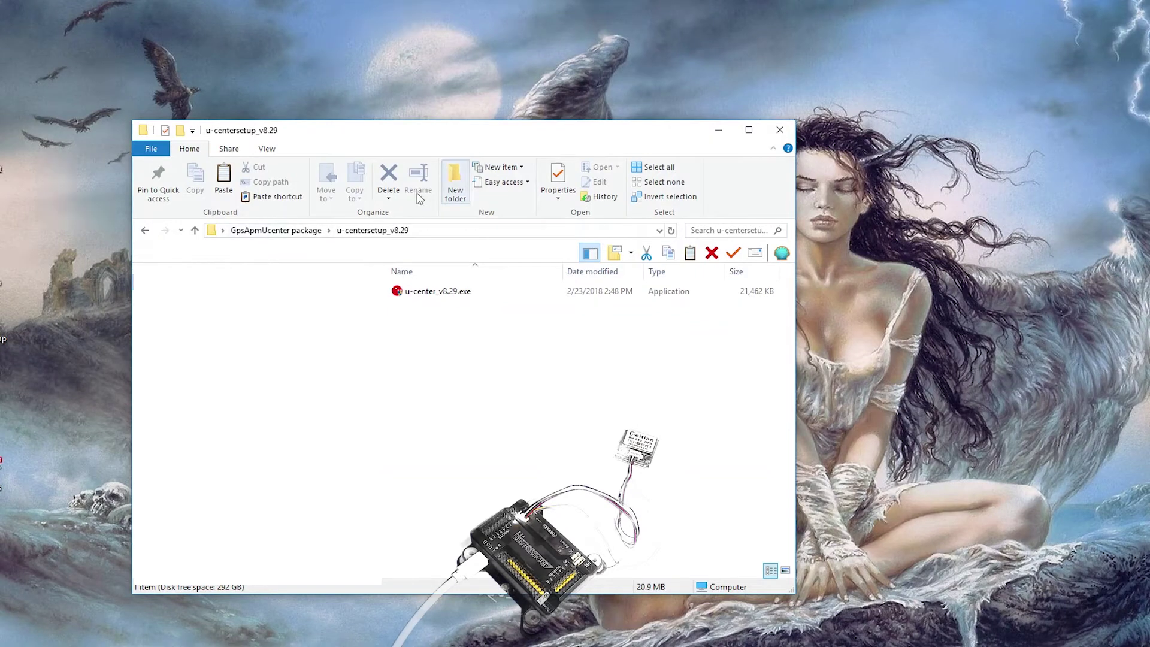
- Launch u-center 8.27 and connect to the GPS receiver on COM5, keeping 9600 baud
{"action": "left_click", "coordinate": [716, 131]}
{"action": "double_click", "coordinate": [346, 251]}
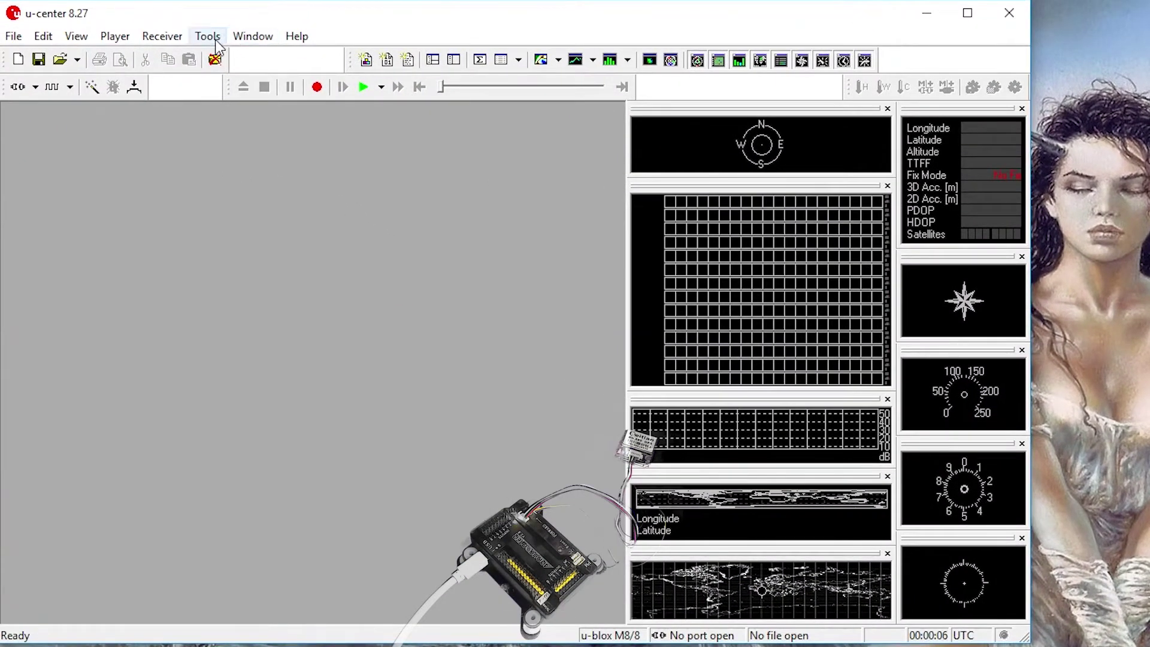
{"action": "left_click", "coordinate": [206, 40]}
{"action": "mouse_move", "coordinate": [172, 37]}
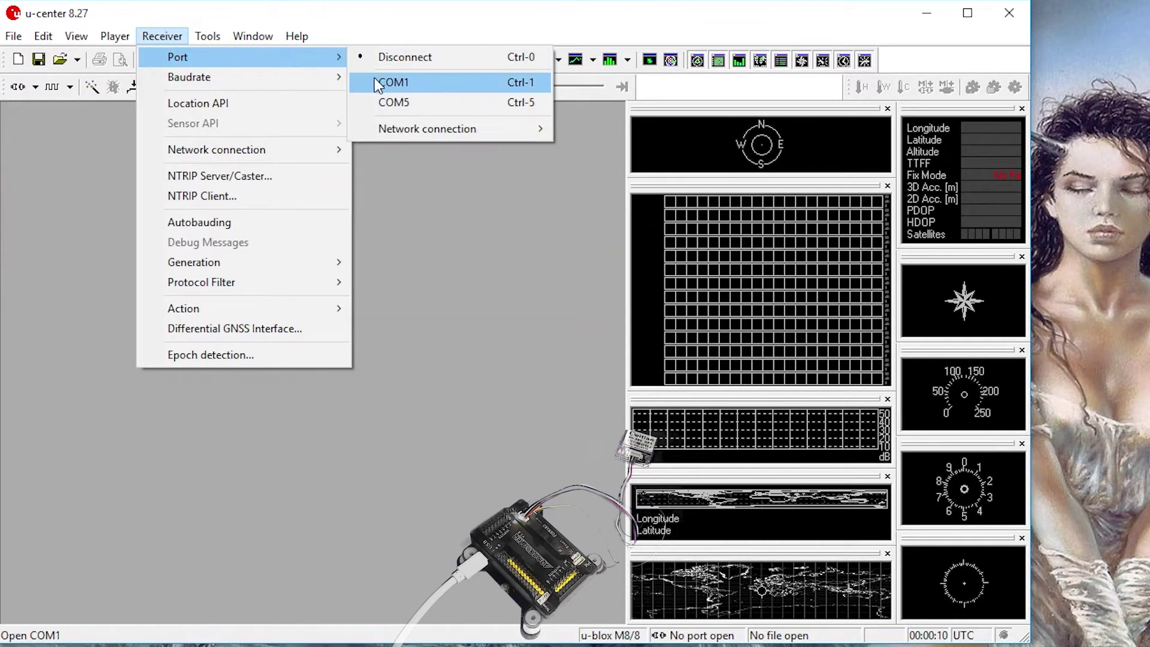
{"action": "left_click", "coordinate": [403, 103]}
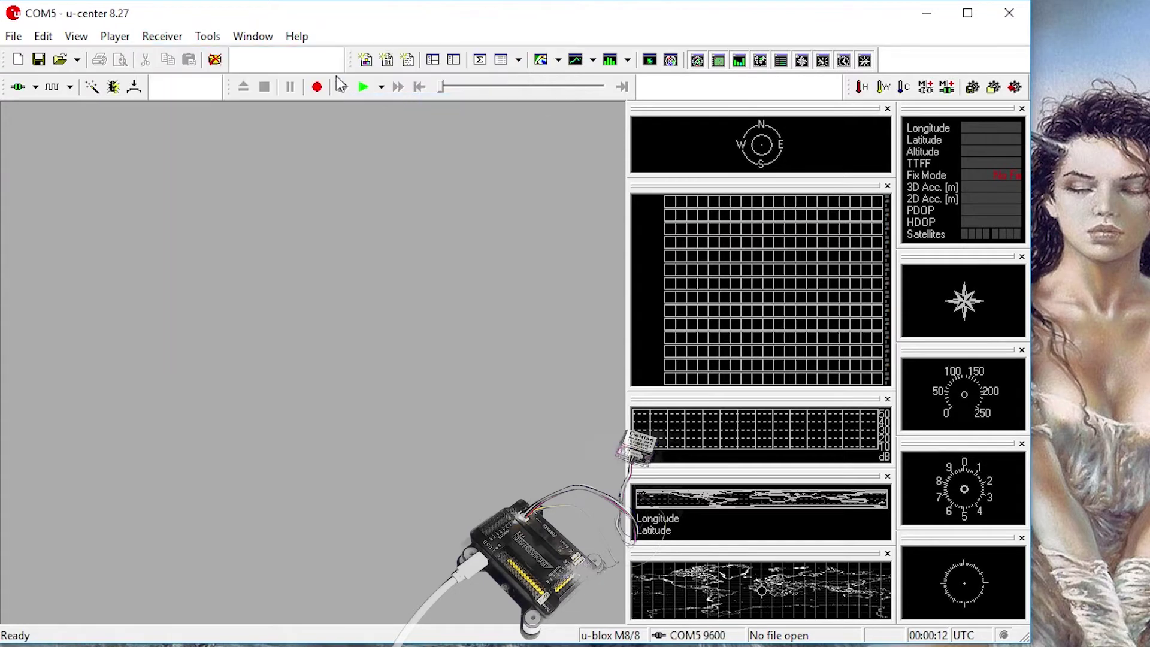
{"action": "left_click", "coordinate": [165, 37]}
{"action": "mouse_move", "coordinate": [176, 80]}
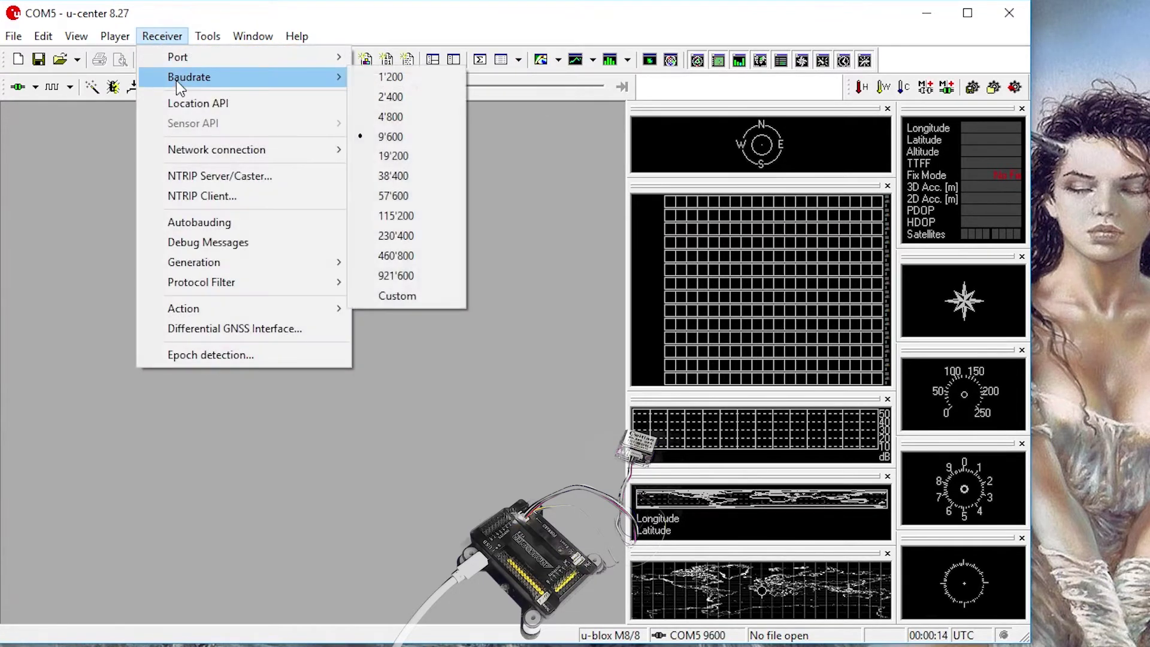
{"action": "left_click", "coordinate": [369, 12]}
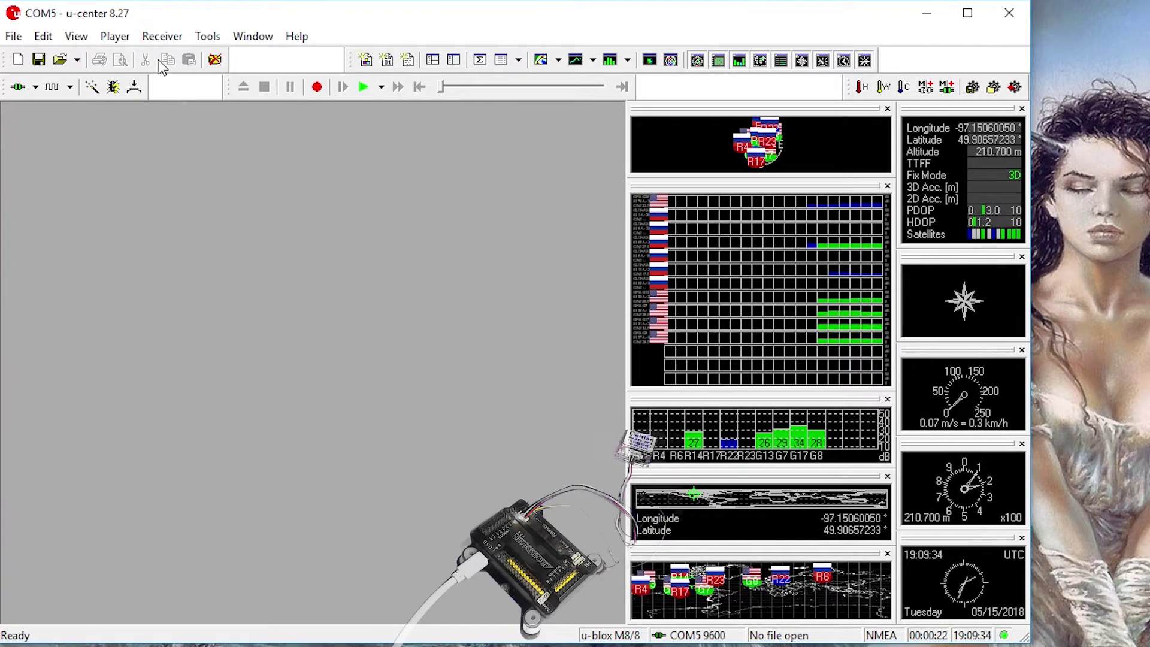
- Open the Sky View, Map View and Packet Console windows
{"action": "left_click", "coordinate": [78, 37]}
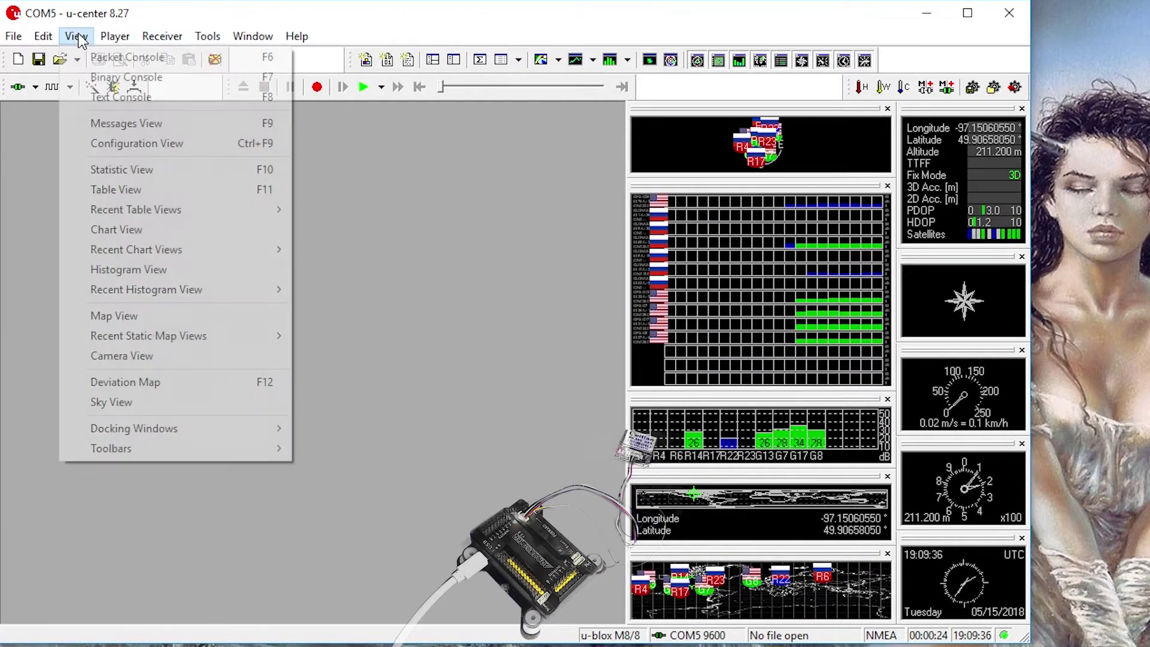
{"action": "left_click", "coordinate": [169, 406]}
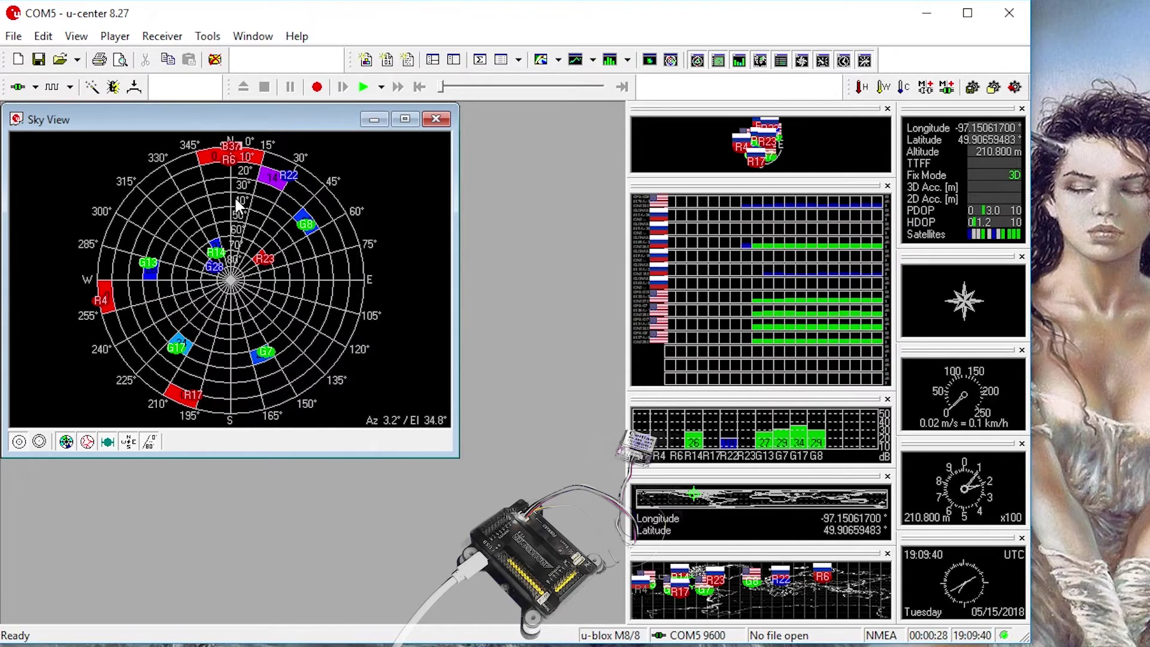
{"action": "left_click", "coordinate": [82, 37]}
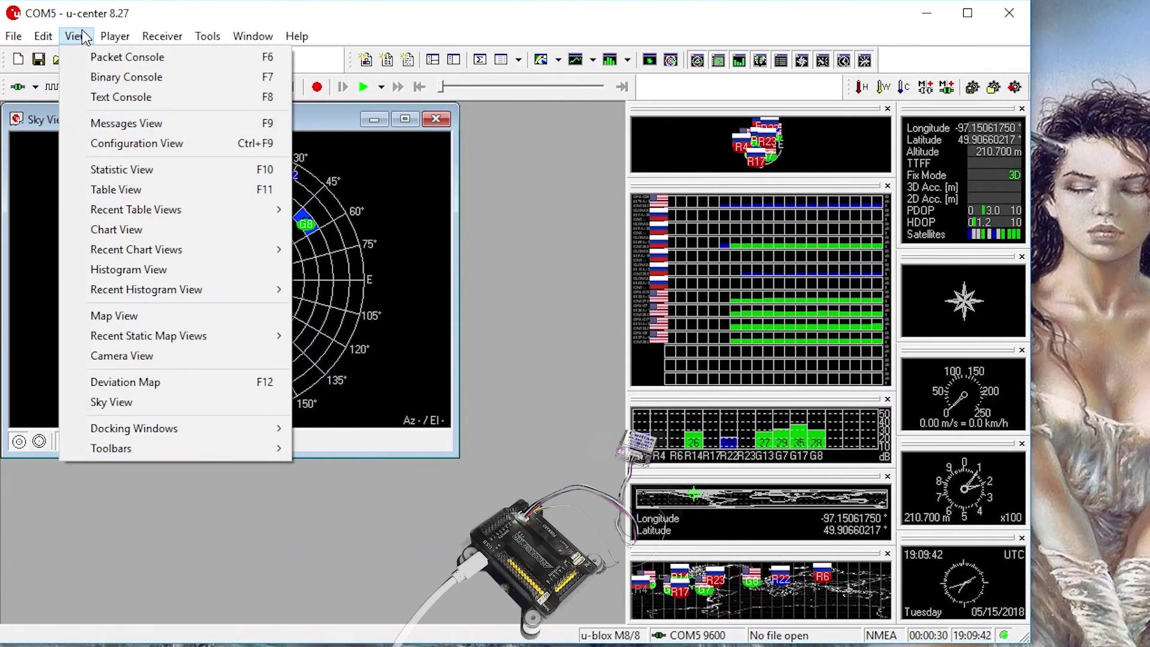
{"action": "left_click", "coordinate": [141, 313]}
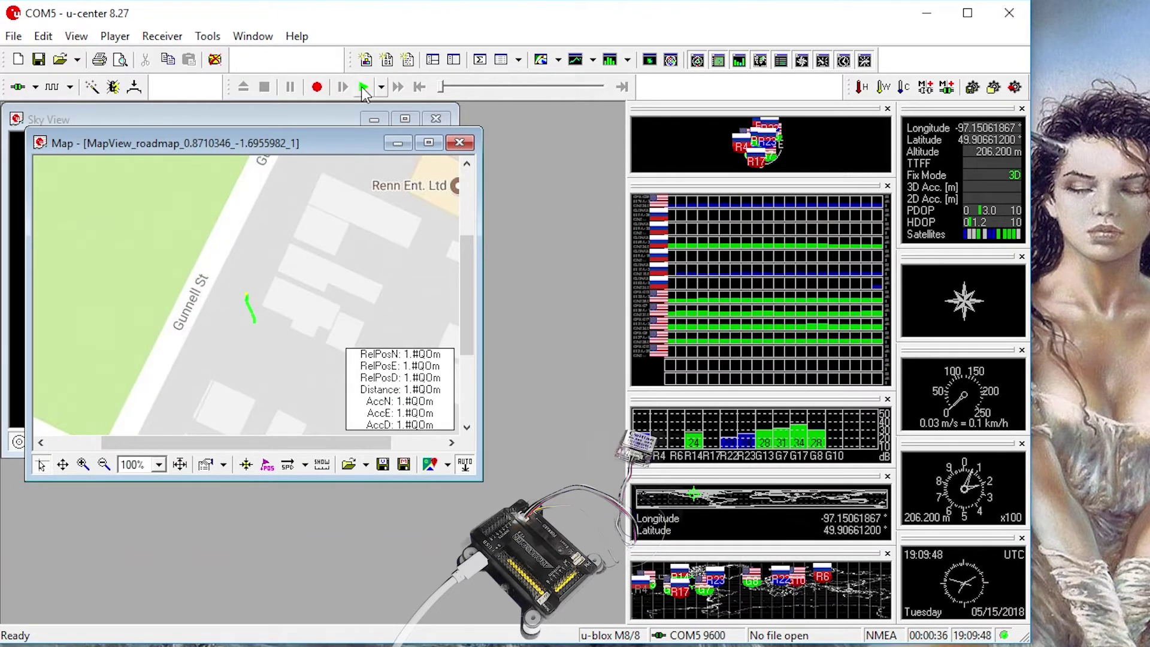
{"action": "left_click", "coordinate": [83, 38]}
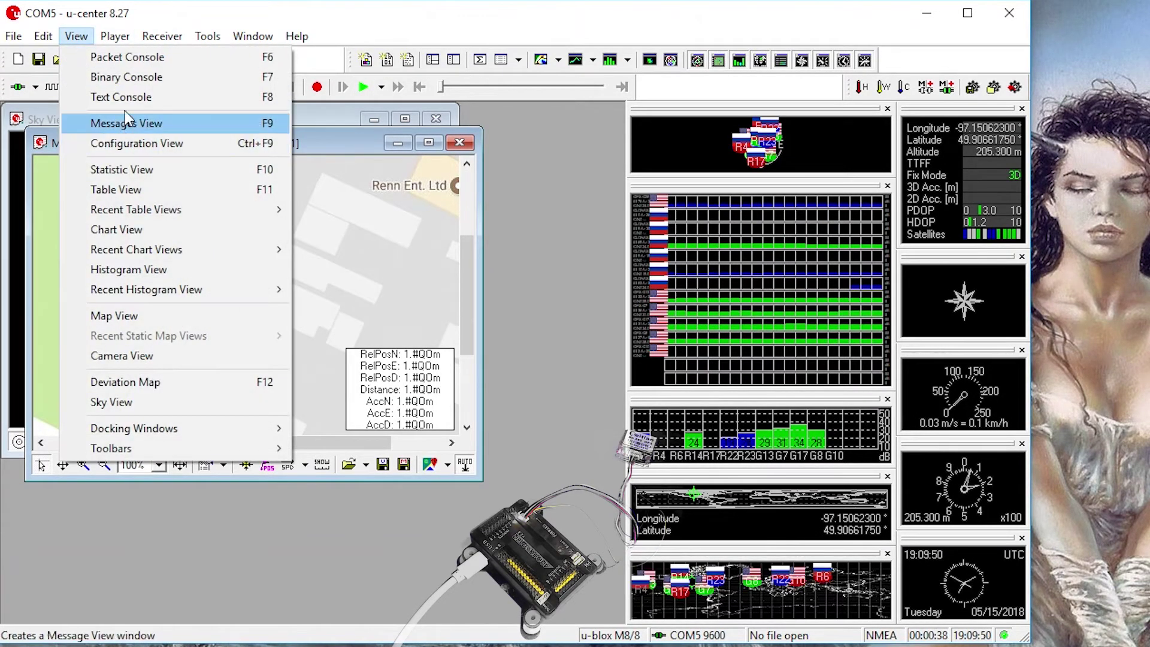
{"action": "left_click", "coordinate": [126, 57]}
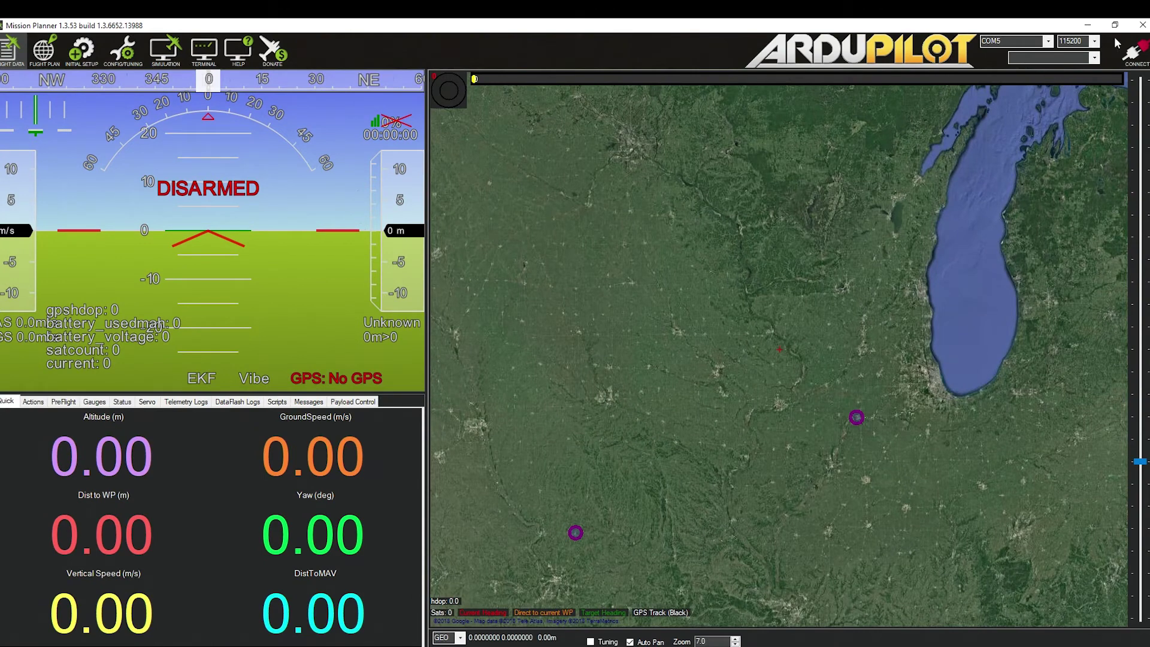
- Select COM5 as the connection port and open Initial Setup's Install Firmware page
{"action": "left_click", "coordinate": [1047, 43]}
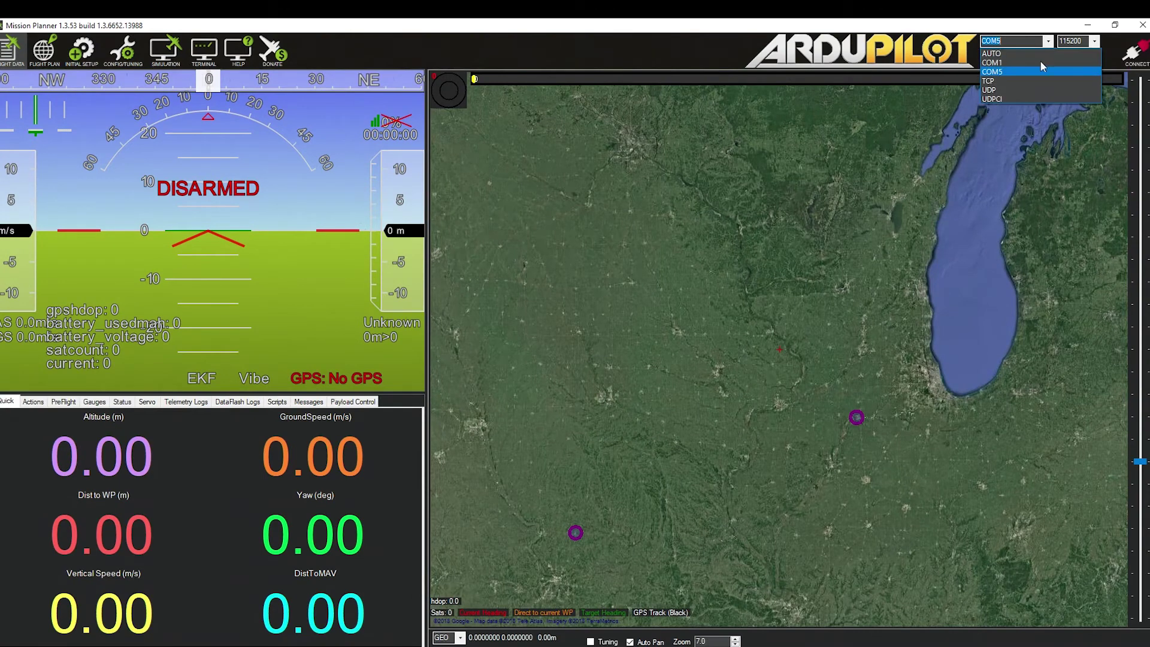
{"action": "left_click", "coordinate": [1025, 72]}
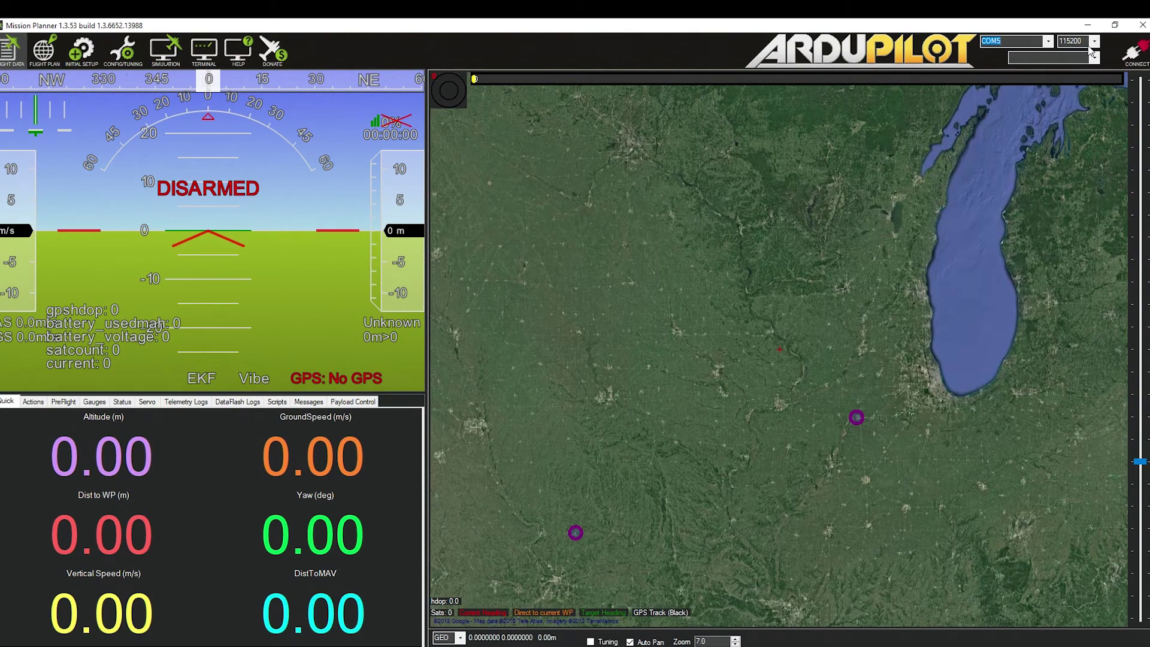
{"action": "left_click", "coordinate": [82, 52]}
{"action": "left_click", "coordinate": [54, 80]}
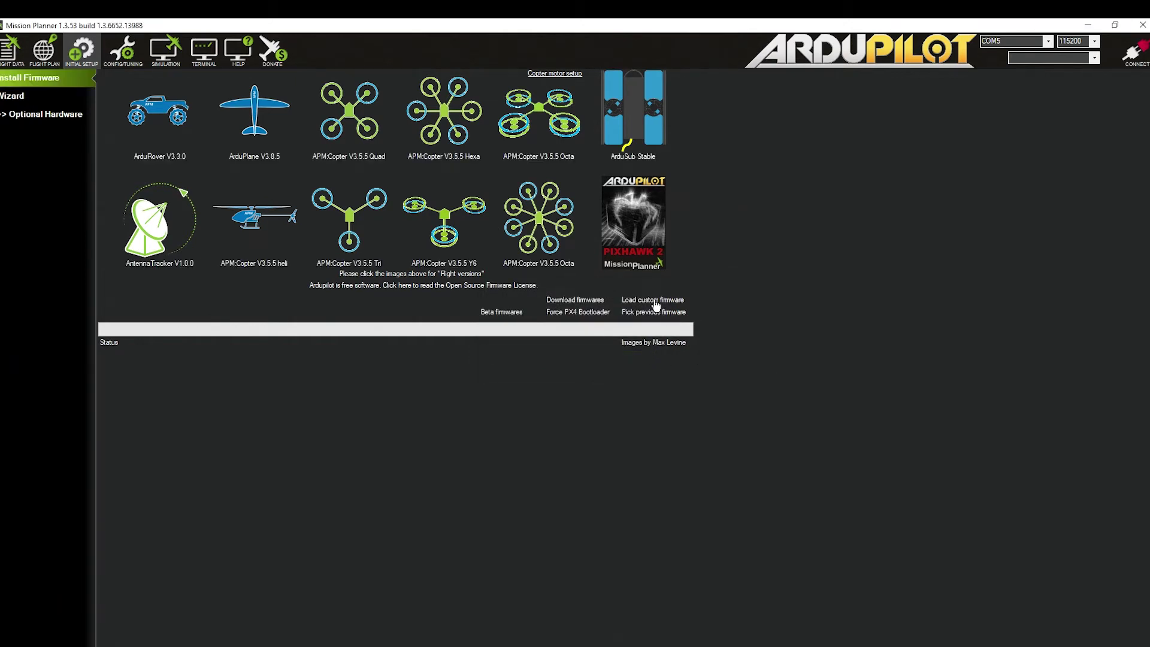
{"action": "left_click", "coordinate": [641, 300]}
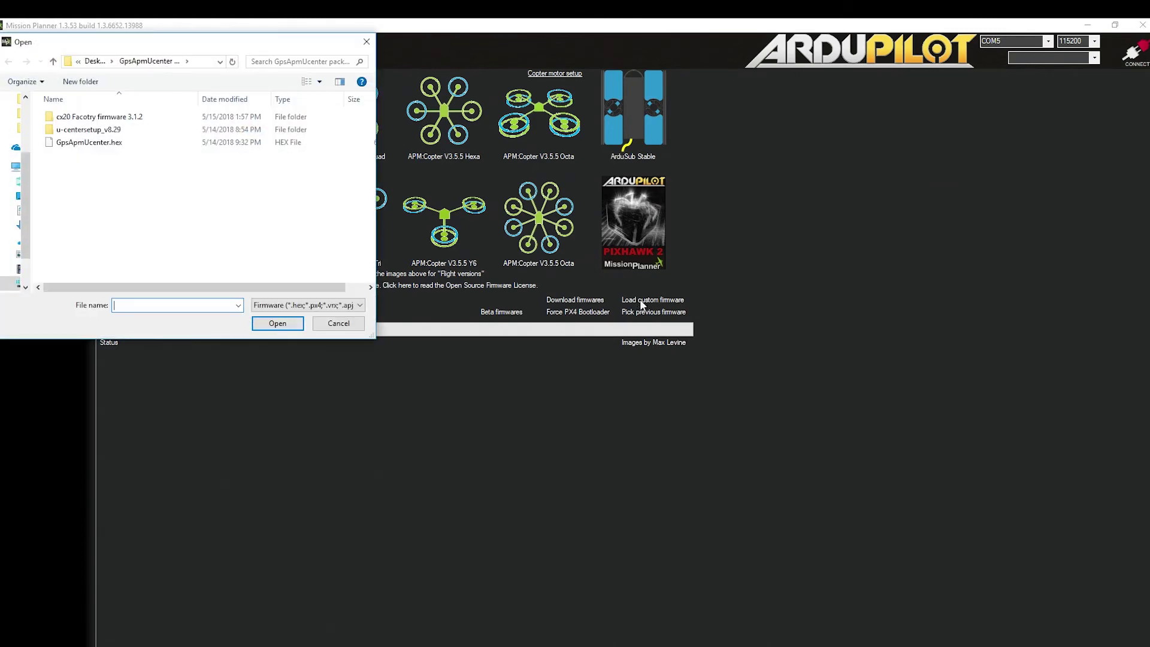
{"action": "double_click", "coordinate": [95, 118]}
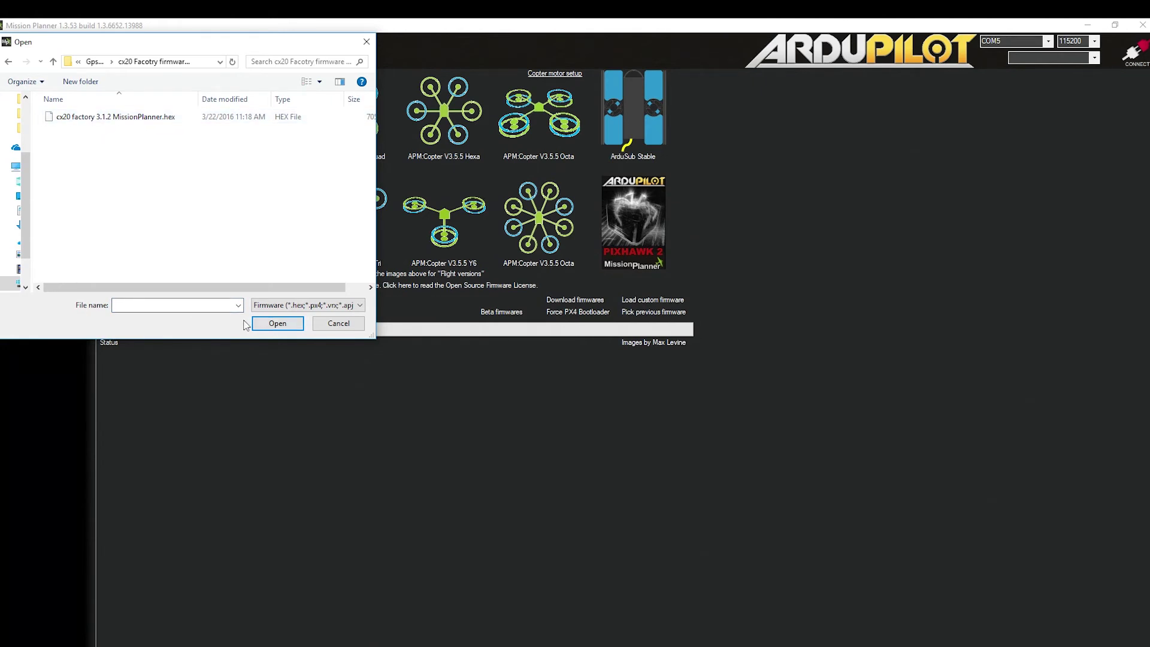
{"action": "left_click", "coordinate": [338, 323]}
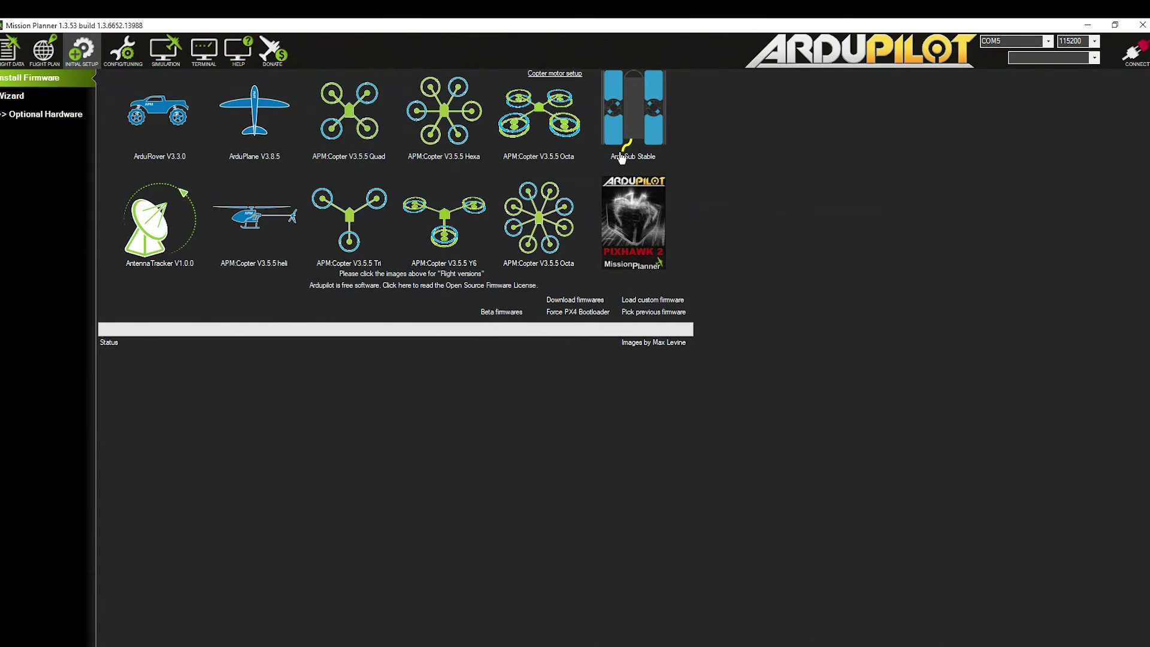
- Flash the APM:Copter V3.5.5 Quad firmware, confirming the upload and the retired-board note
{"action": "left_click", "coordinate": [349, 119]}
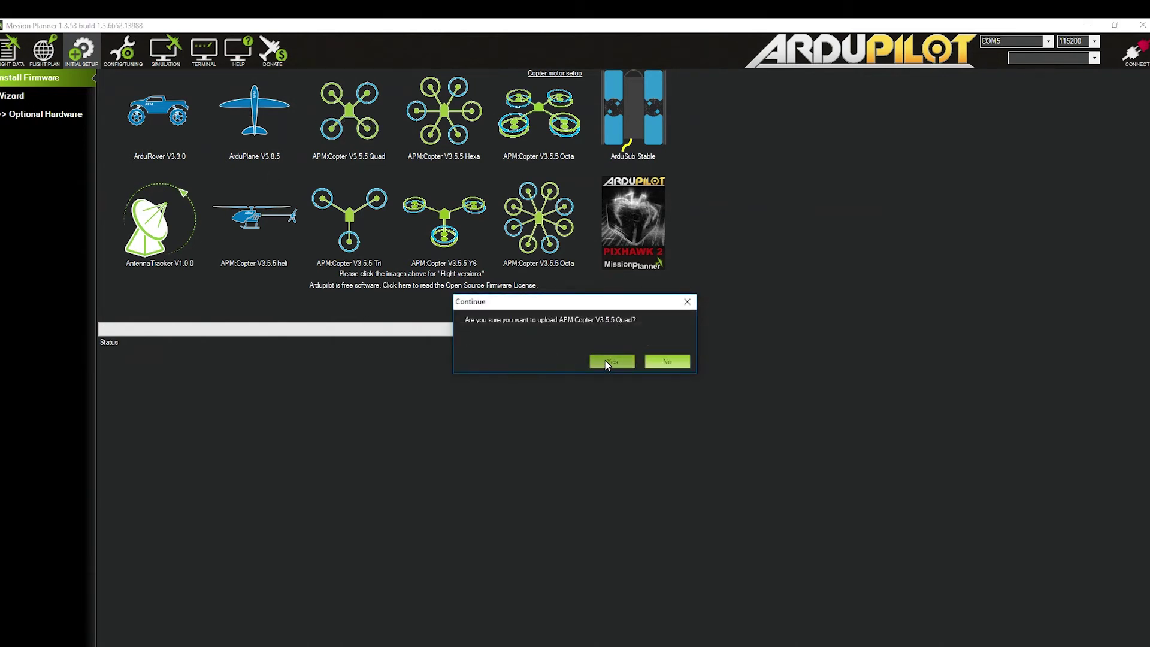
{"action": "left_click", "coordinate": [609, 361]}
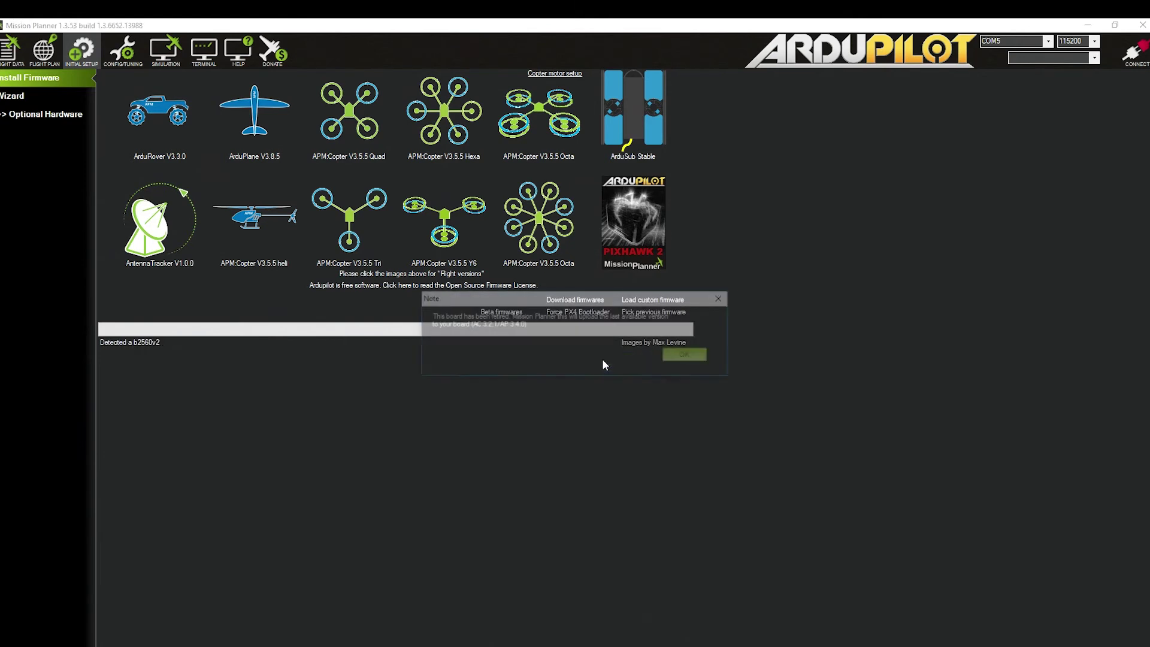
{"action": "left_click", "coordinate": [686, 358]}
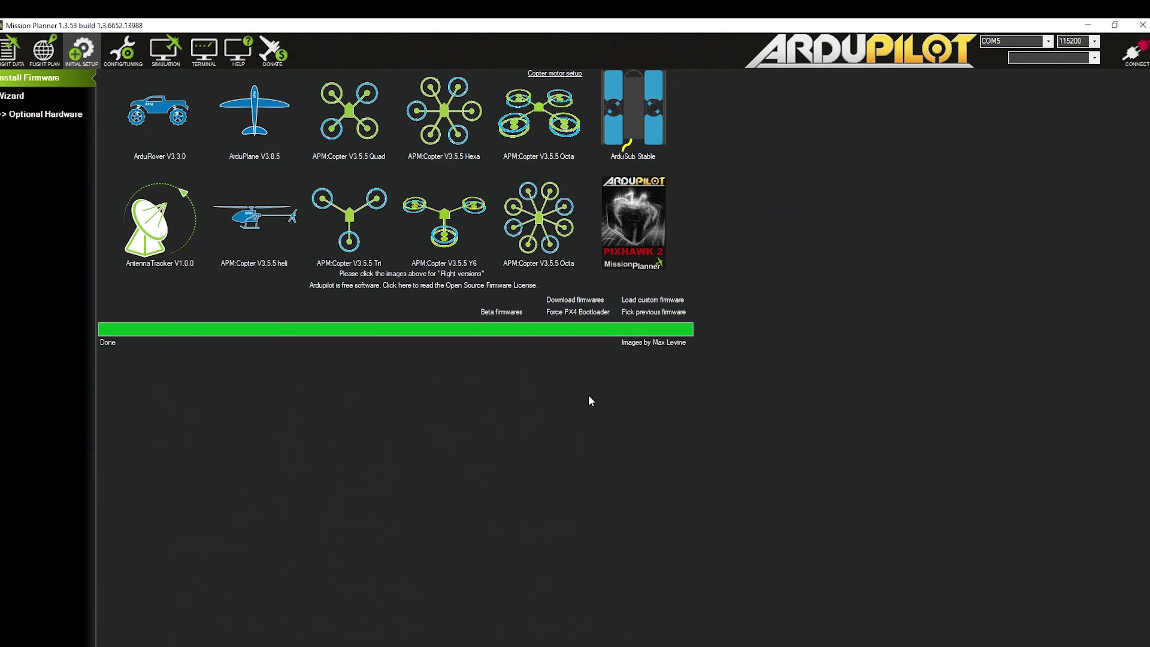
- Connect to the ArduCopter V3.2.1 board and open the FailSafe page under Mandatory Hardware
{"action": "left_click", "coordinate": [1131, 53]}
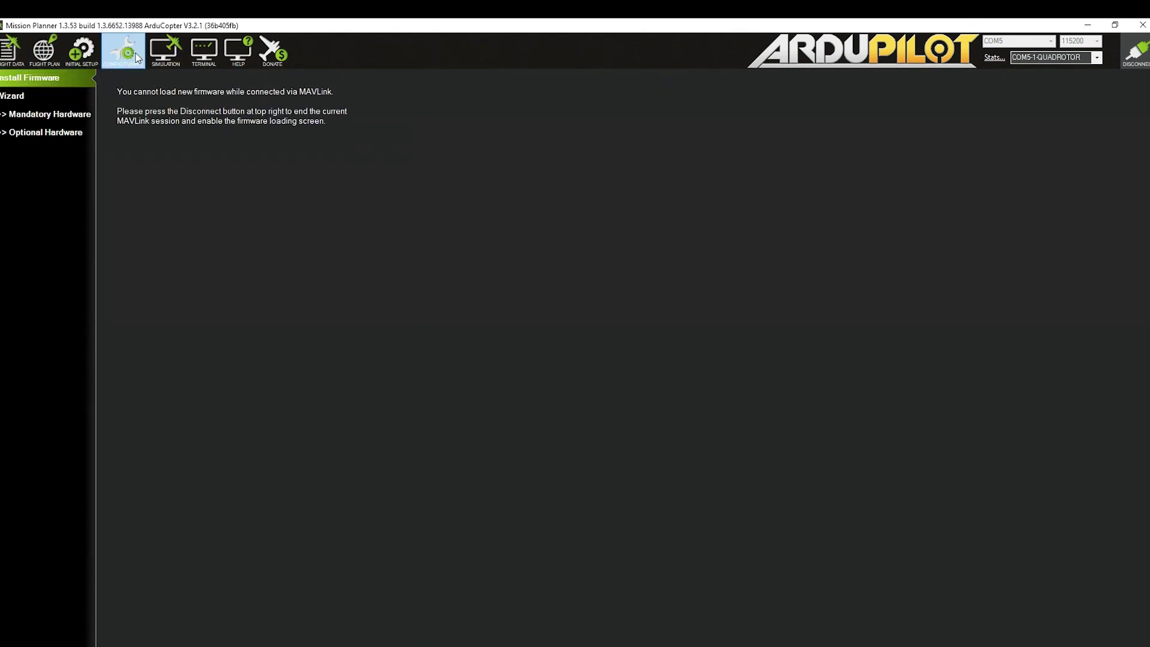
{"action": "left_click", "coordinate": [82, 51]}
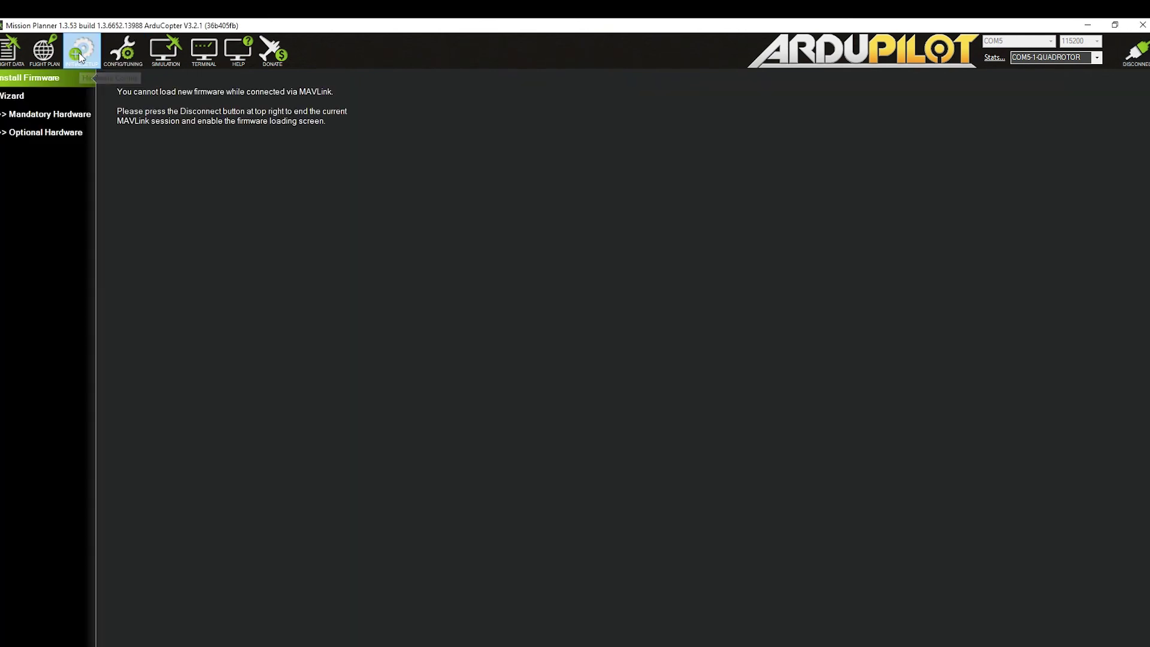
{"action": "left_click", "coordinate": [6, 117]}
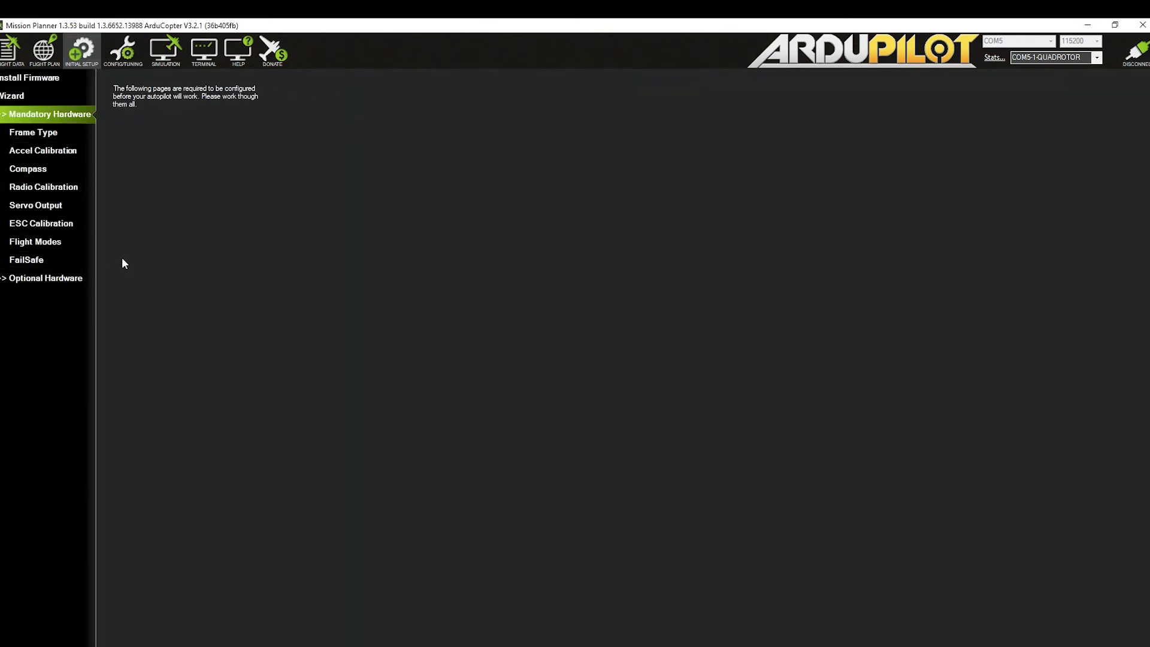
{"action": "left_click", "coordinate": [31, 262]}
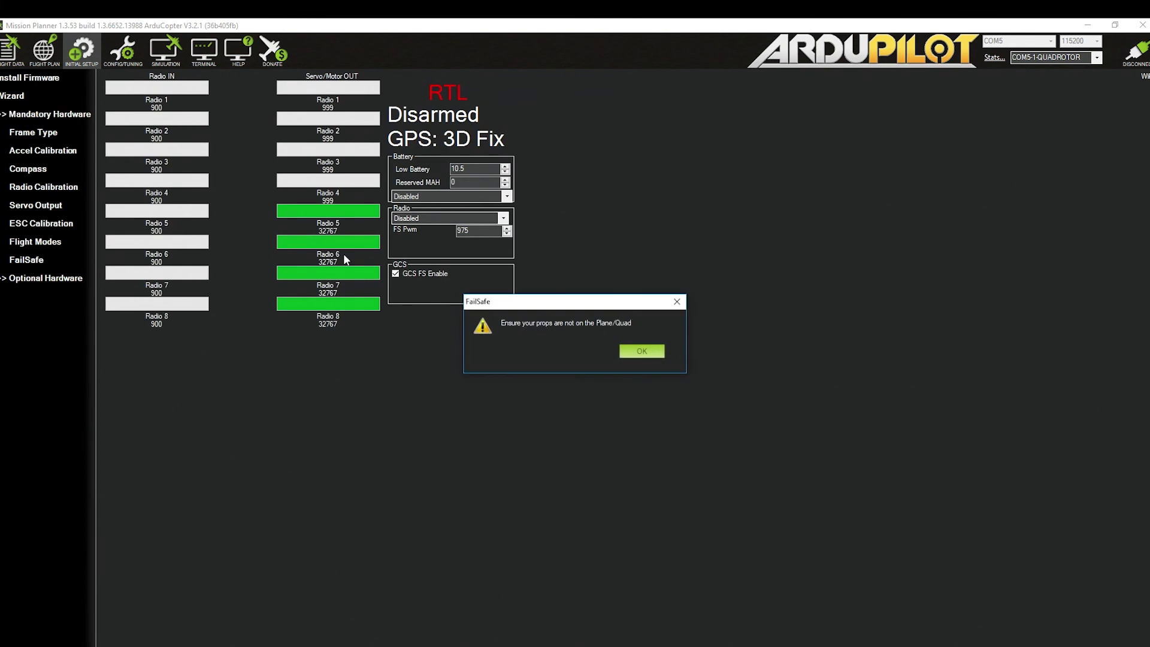
- Acknowledge the remove-props warning, review Flight Modes, then go back to Flight Data showing a 3D fix
{"action": "left_click", "coordinate": [642, 352]}
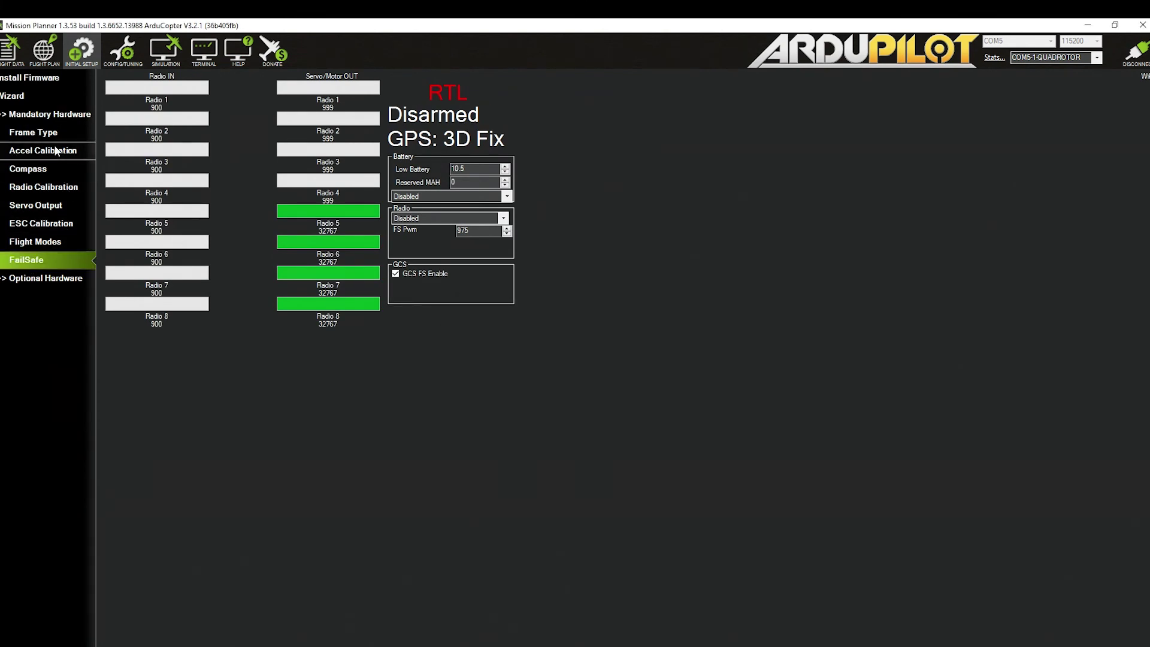
{"action": "left_click", "coordinate": [48, 244]}
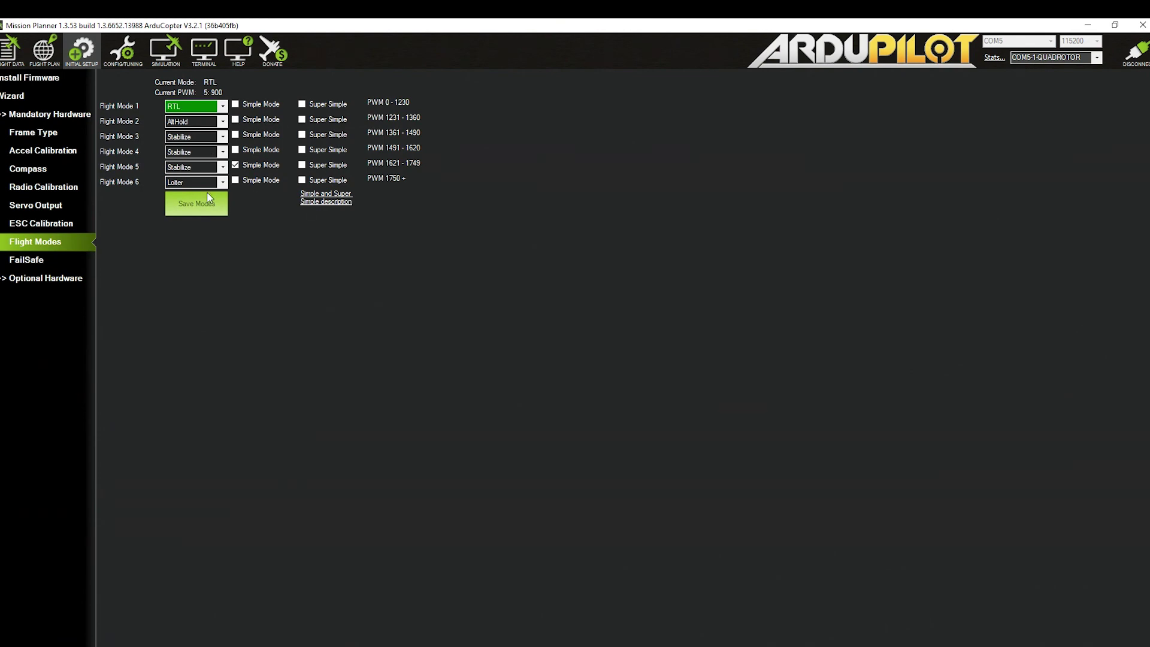
{"action": "left_click", "coordinate": [14, 51]}
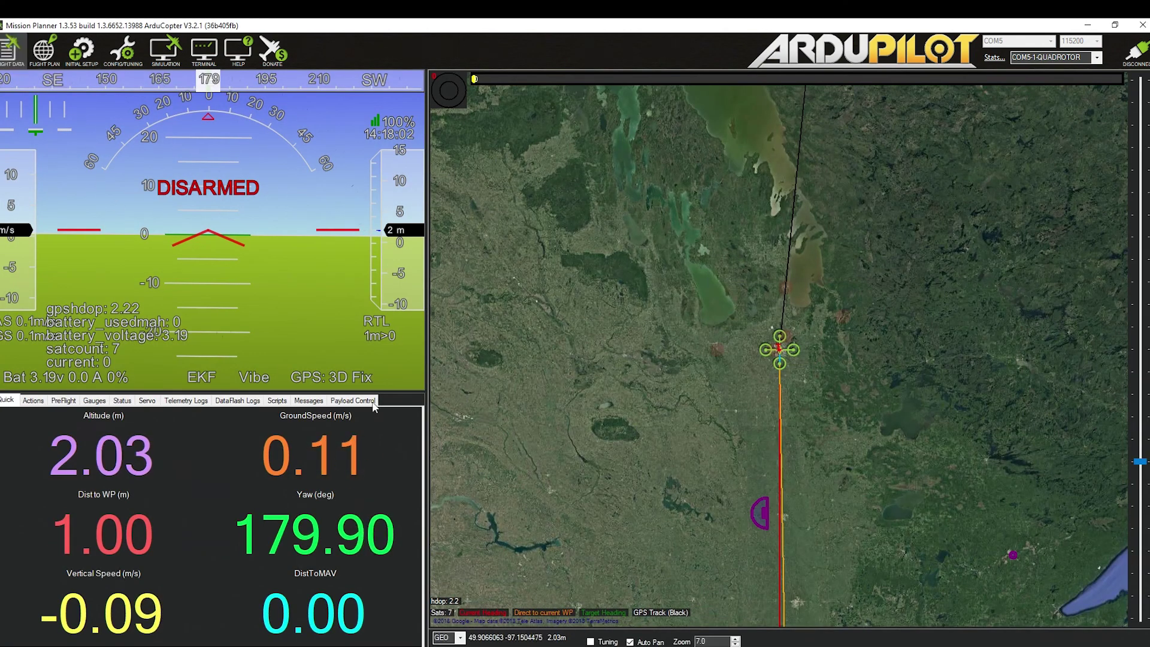